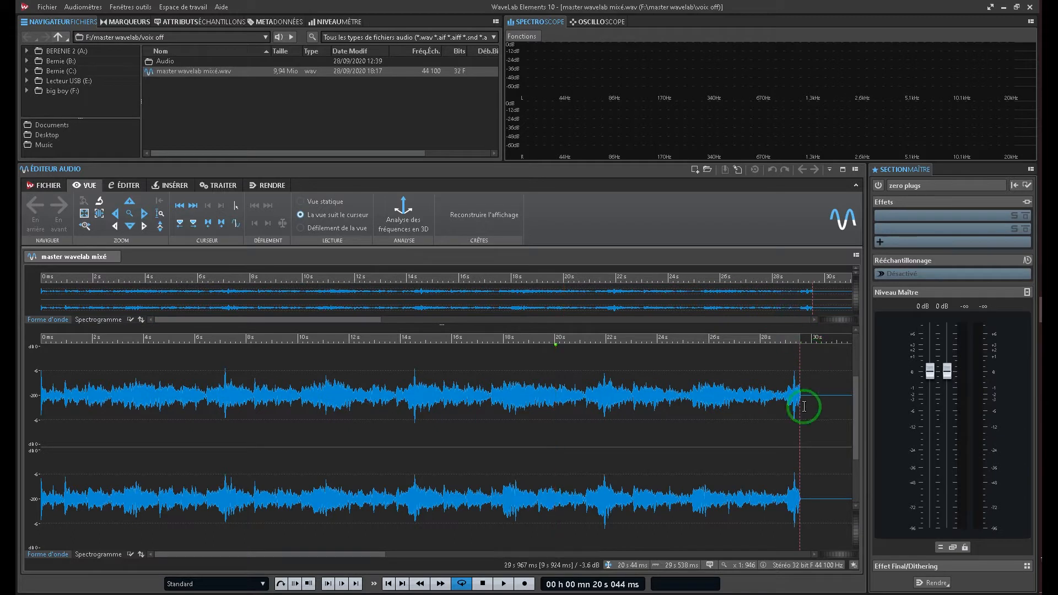
Play the master wavelab mixé file from its beginning to hear the unprocessed sound.
left_click(390, 586)
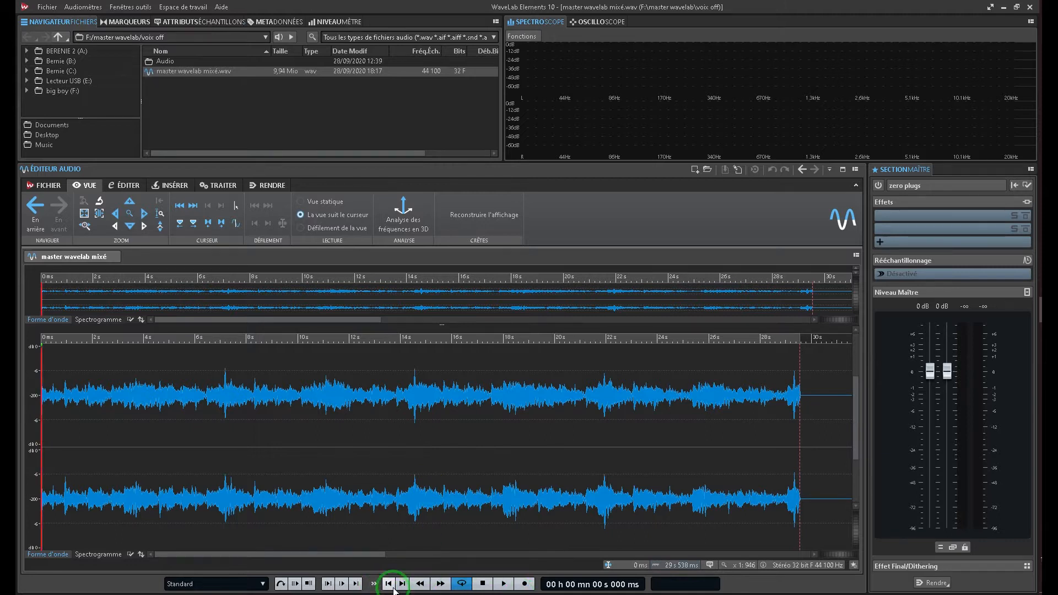
left_click(504, 584)
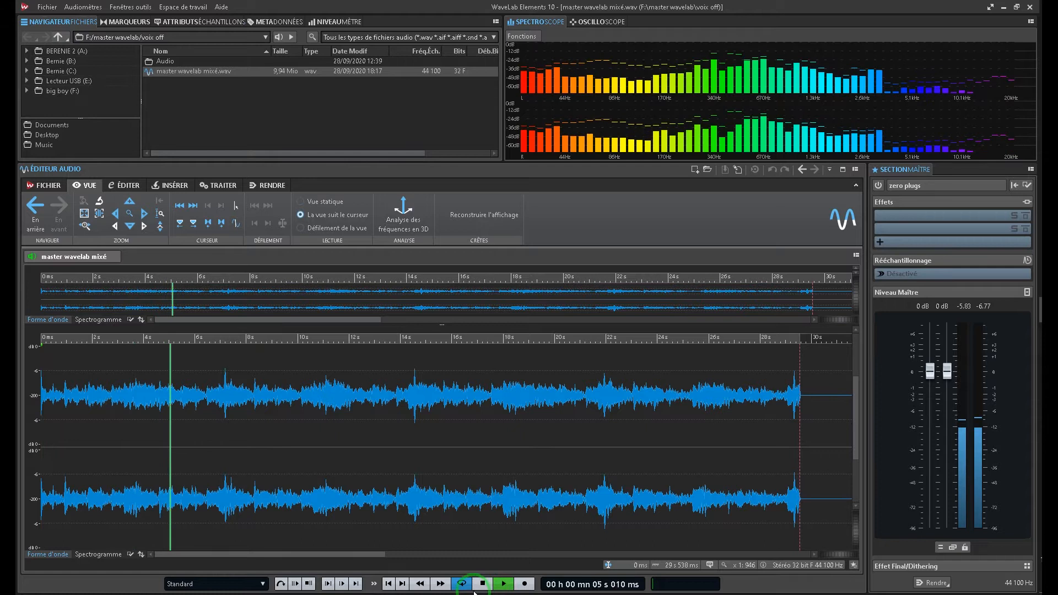
left_click(480, 588)
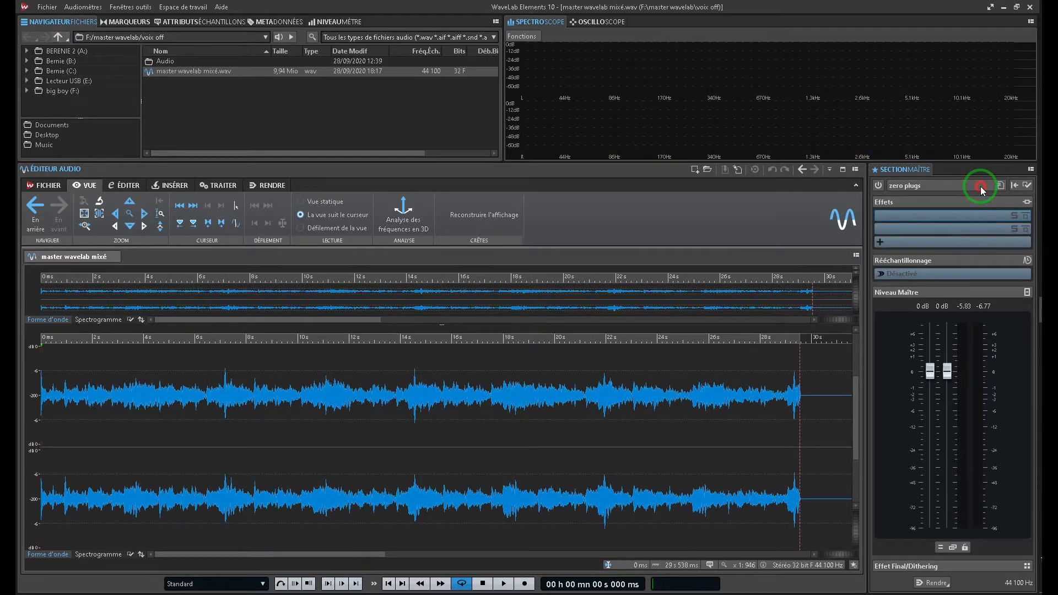
Load the master section preset "eq" with its default loading options and close both plug-in windows.
left_click(980, 186)
left_click(923, 359)
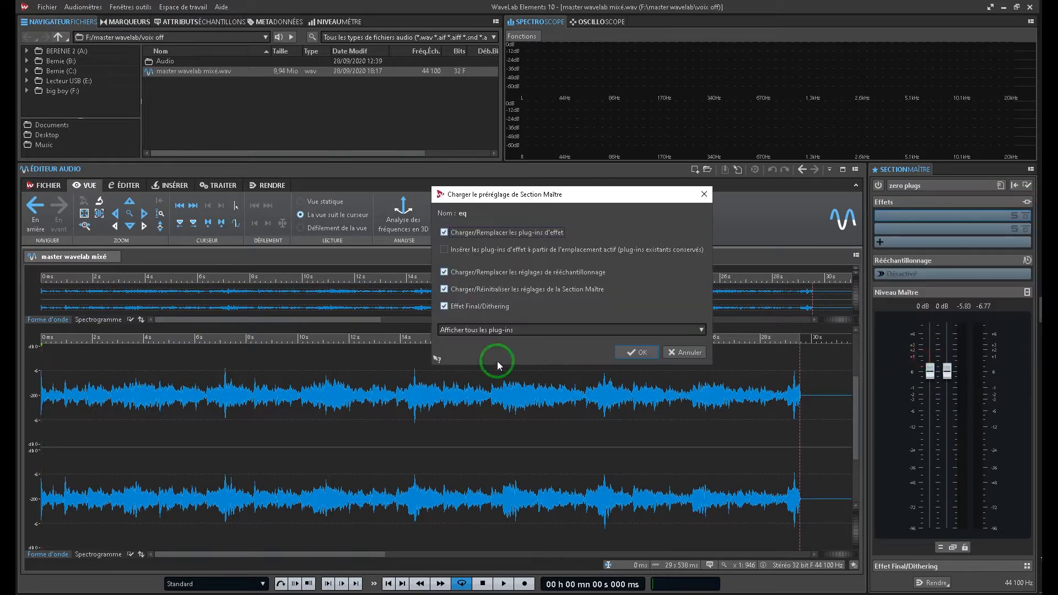
left_click(628, 352)
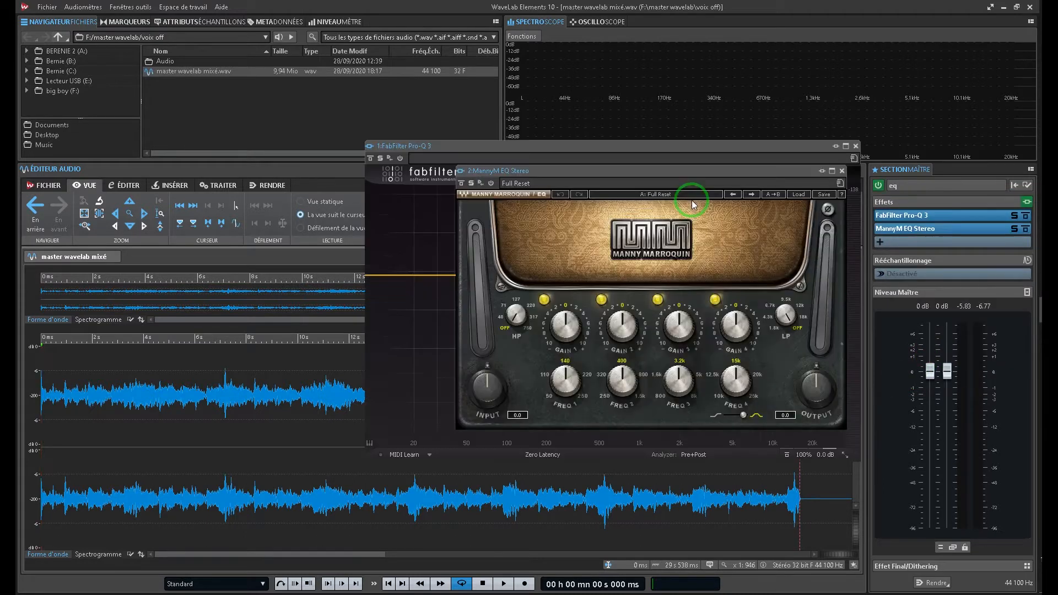
left_click(841, 170)
left_click(857, 146)
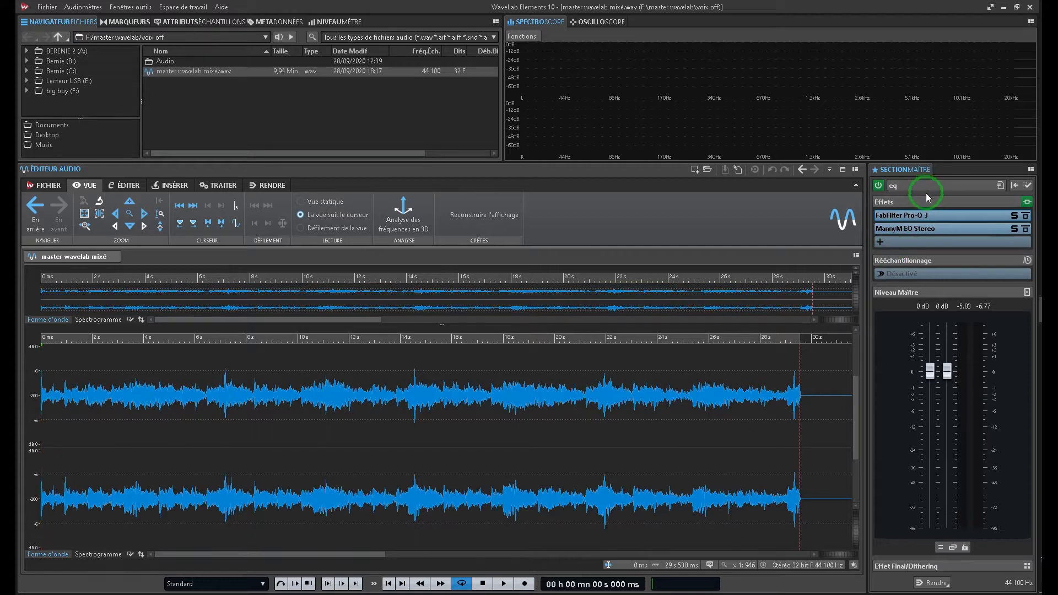
Open the FabFilter Pro-Q 3 effect and play the file from the start to examine its frequency spectrum.
left_click(918, 221)
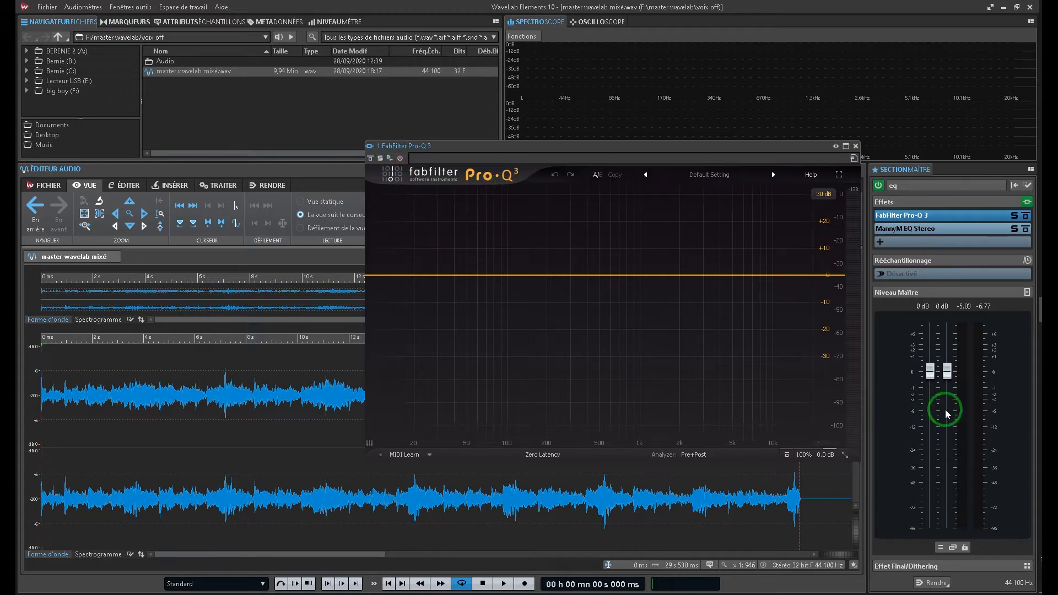
left_click(393, 587)
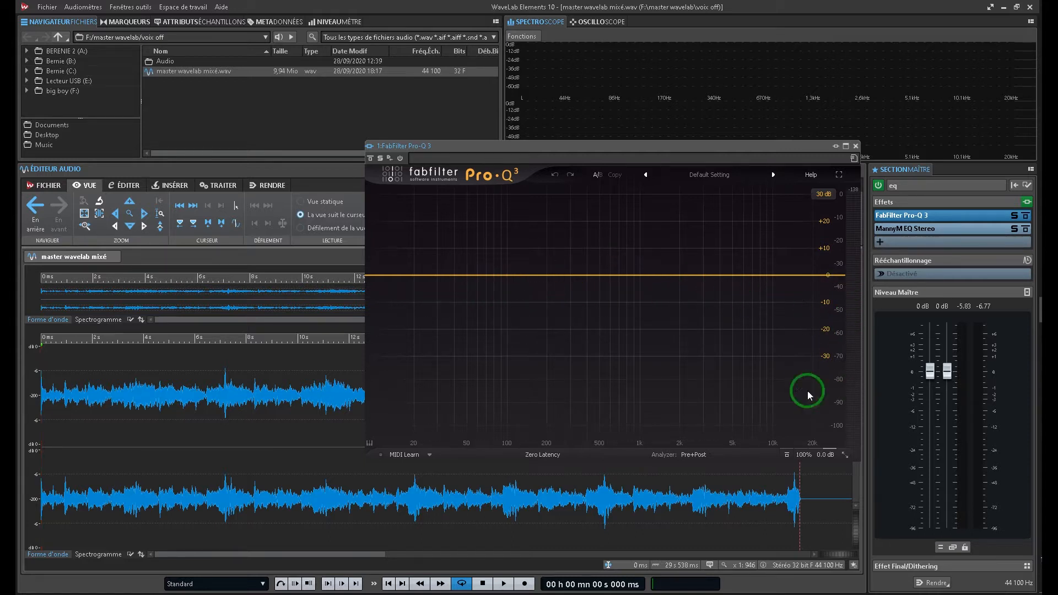
left_click(504, 583)
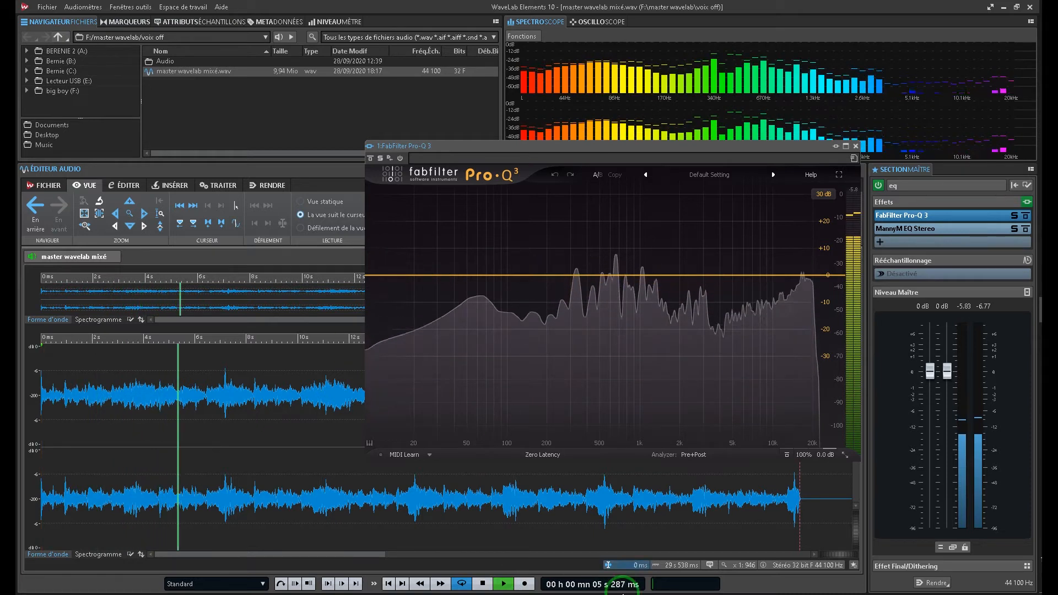
left_click(483, 584)
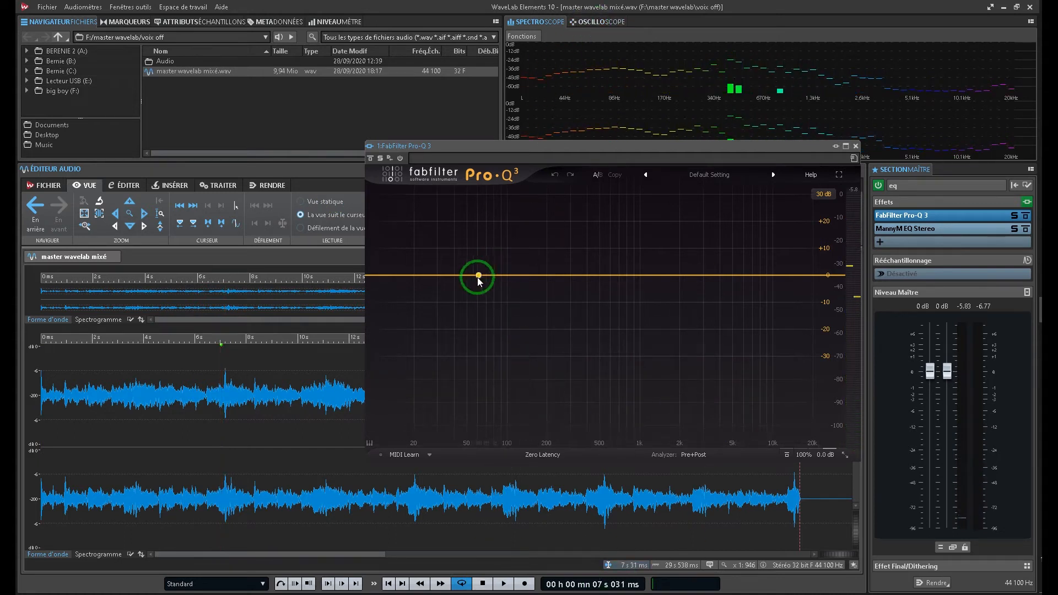
Add a Low Cut band in Pro-Q 3 and move its frequency to about 58 Hz.
left_click(514, 274)
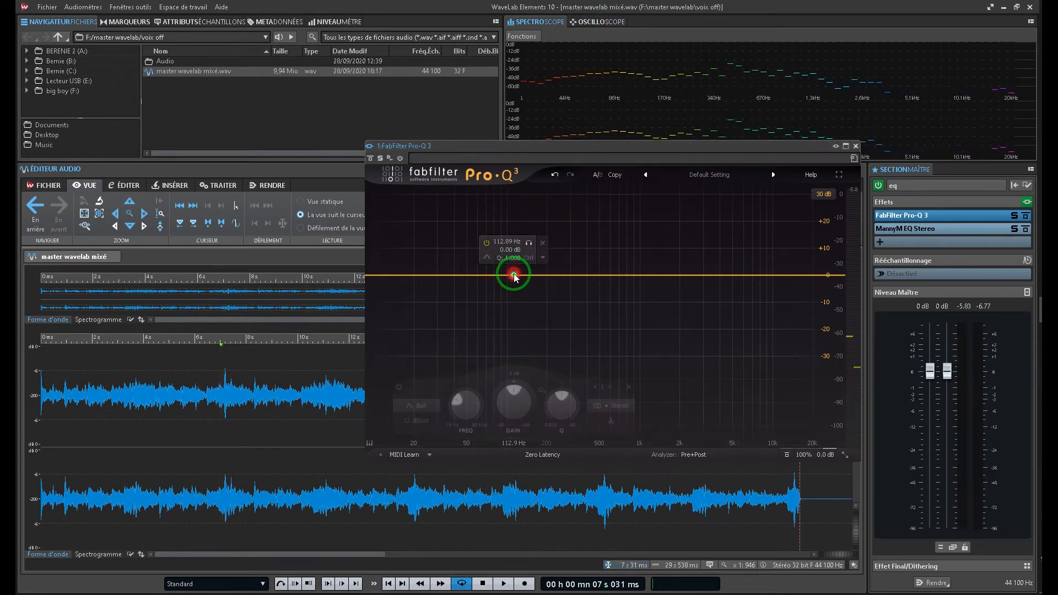
left_click(423, 406)
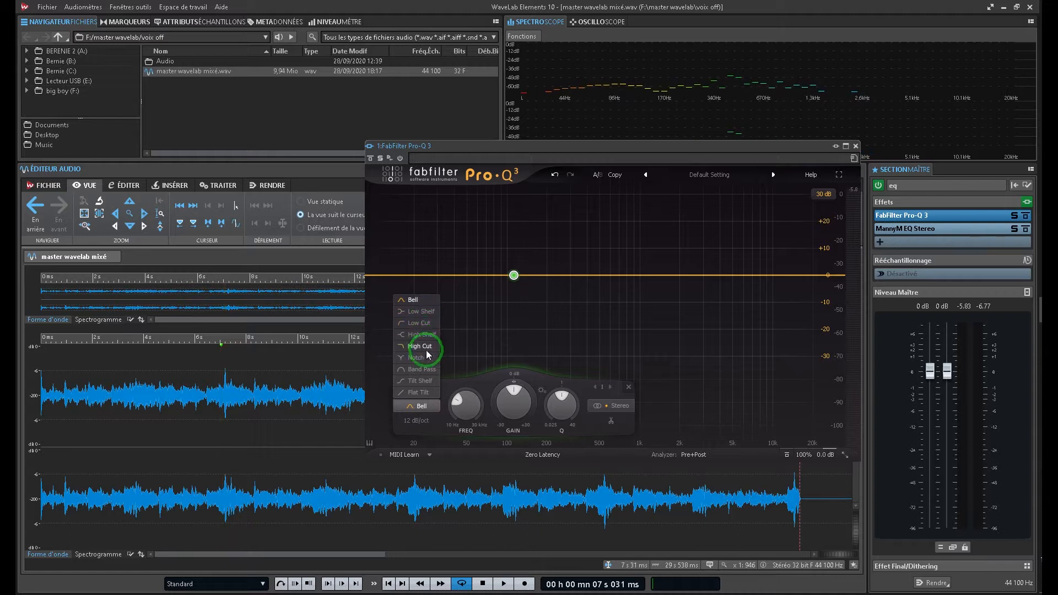
left_click(421, 324)
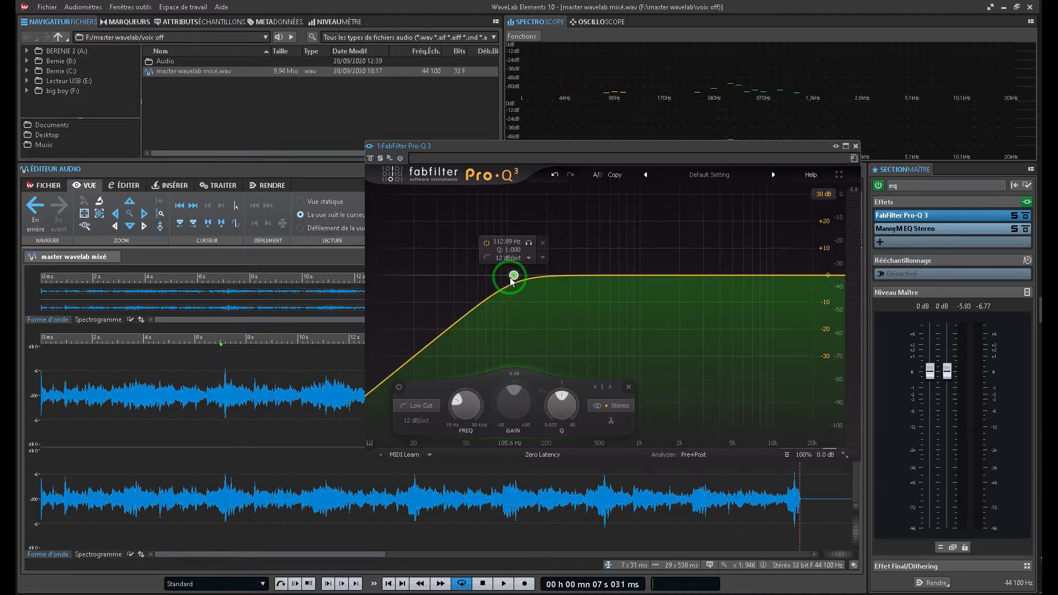
left_click_drag(514, 276, 430, 272)
mouse_move(448, 407)
left_mouse_down()
mouse_move(448, 424)
mouse_move(448, 400)
left_mouse_up()
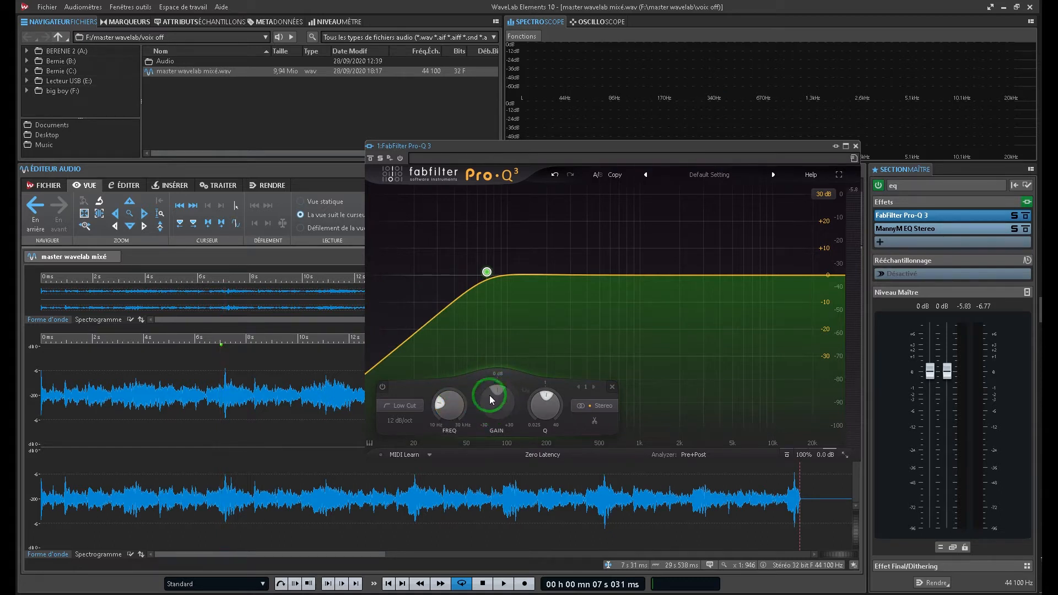
left_click_drag(494, 258, 476, 263)
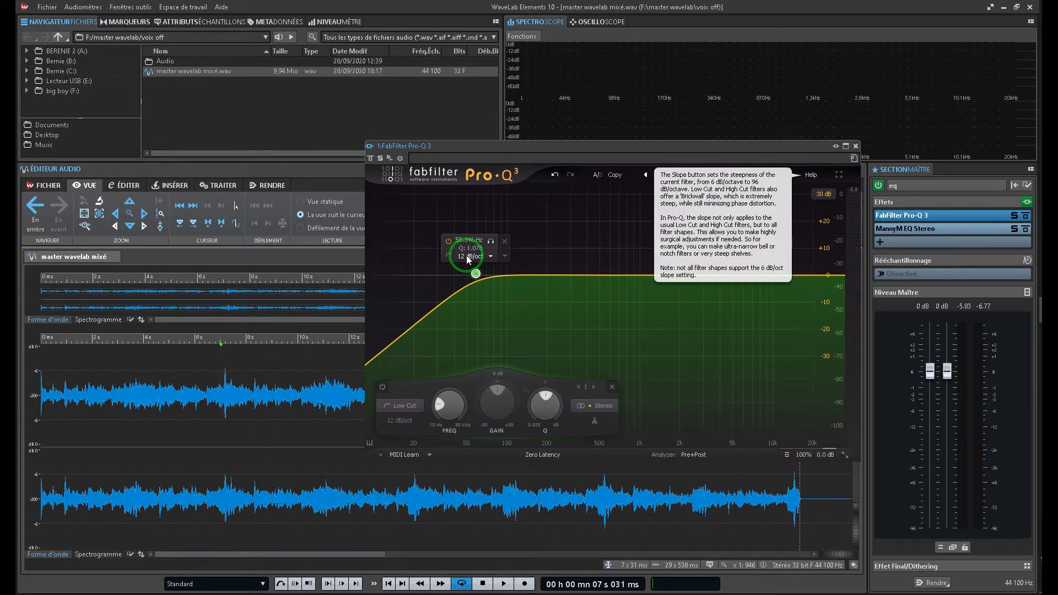
Try the 18 dB/oct, 24 dB/oct and Brickwall slopes on the Low Cut band.
left_click(469, 257)
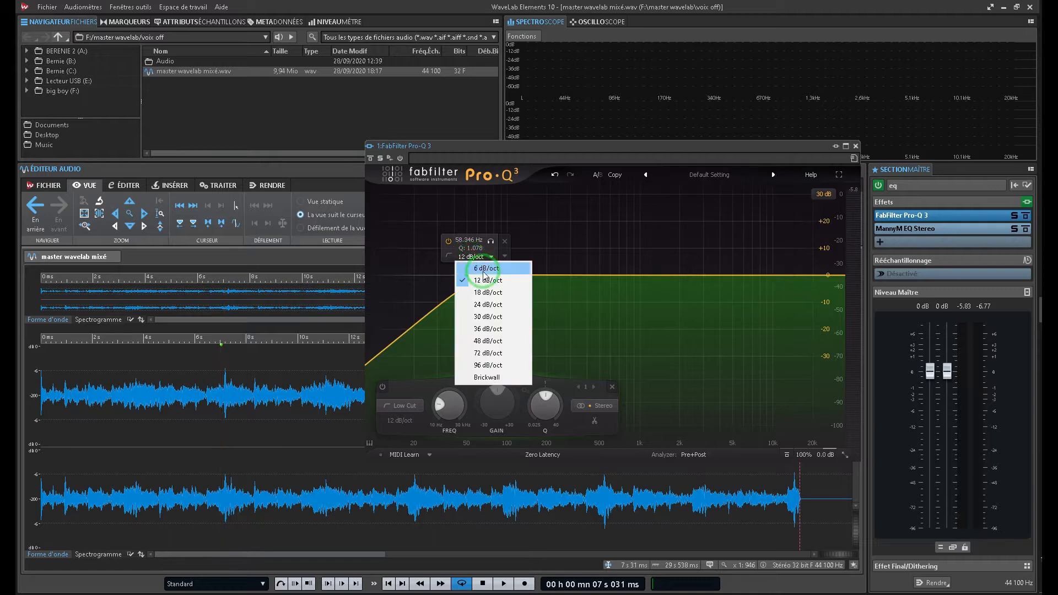
left_click(488, 292)
left_click(479, 257)
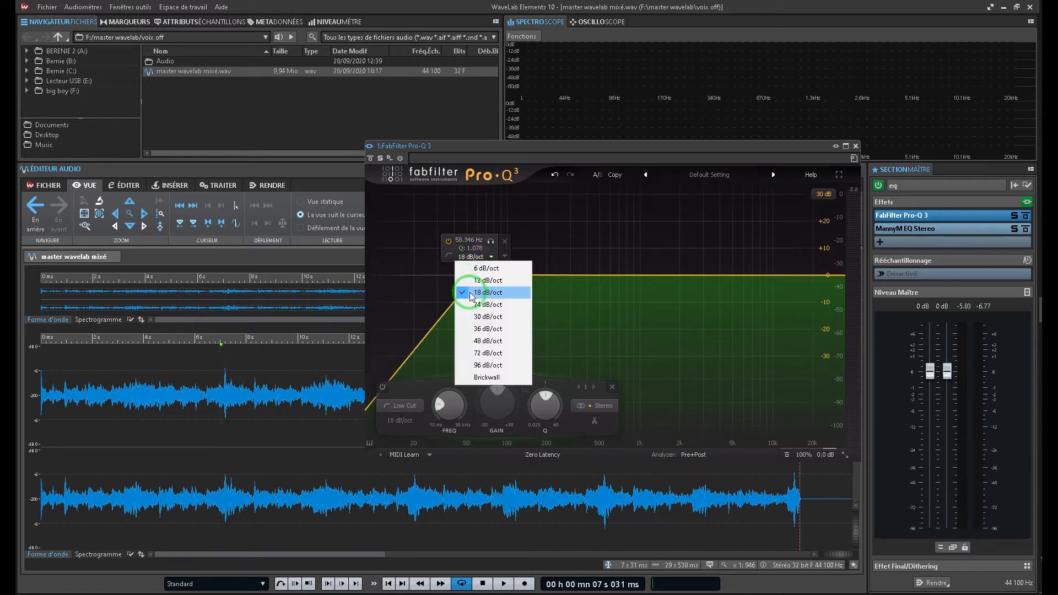
left_click(471, 306)
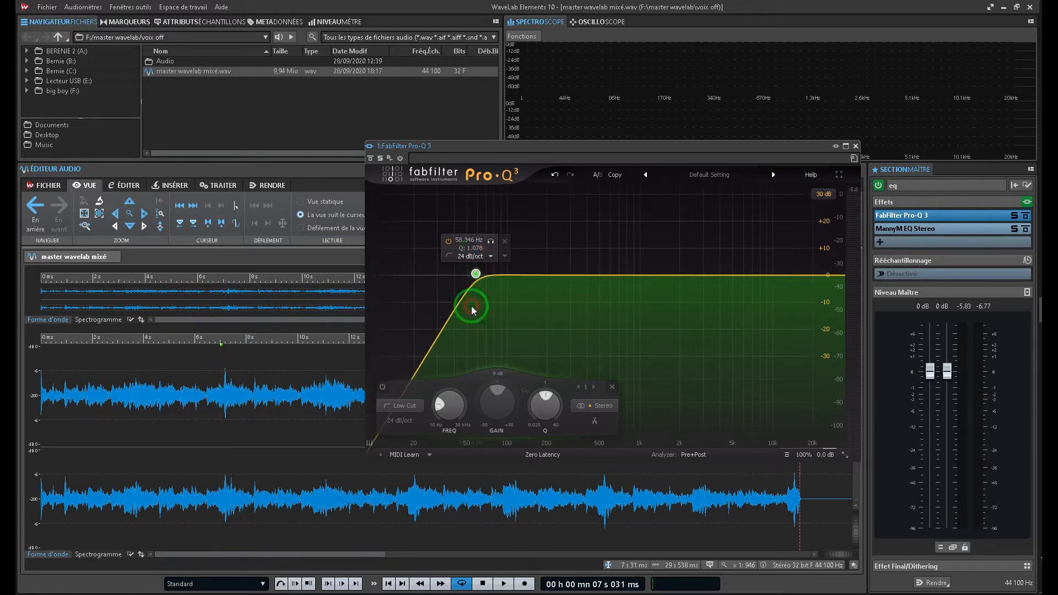
left_click(472, 257)
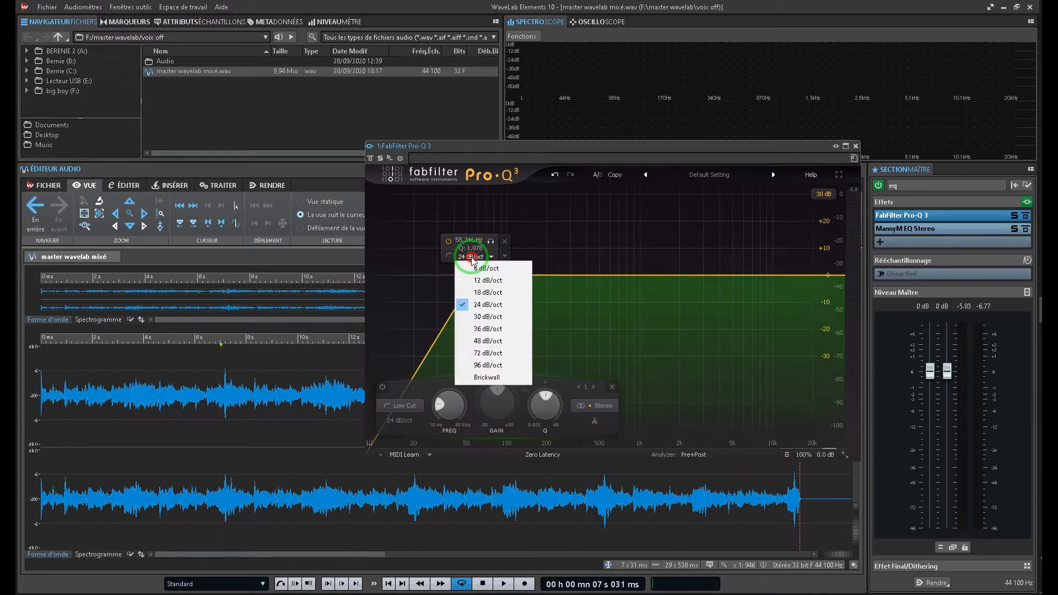
left_click(480, 377)
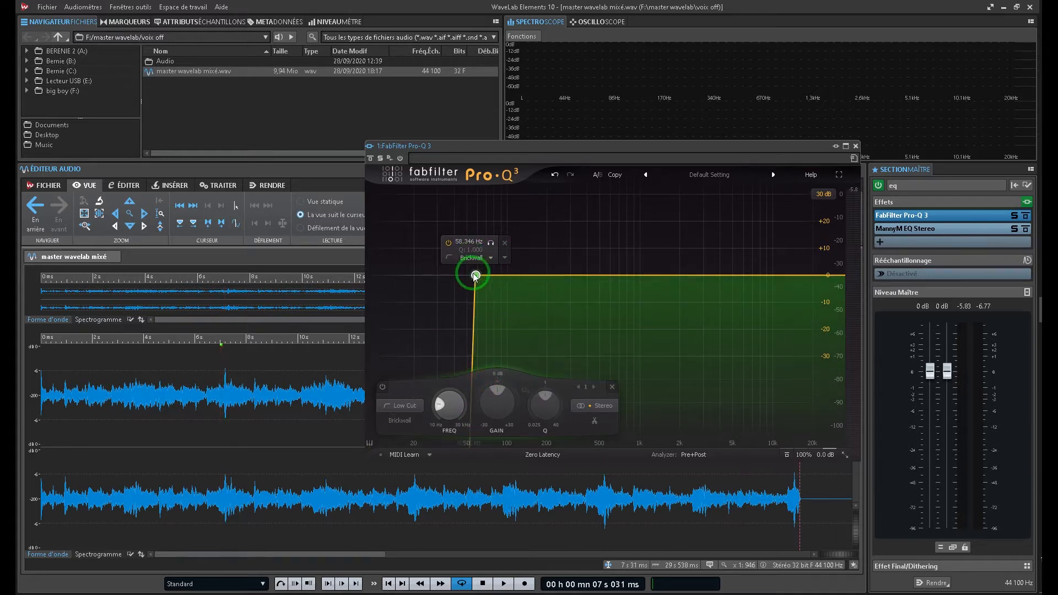
Lower the Low Cut band to about 20 Hz and set its slope to 18 dB/oct.
left_click_drag(479, 276, 400, 275)
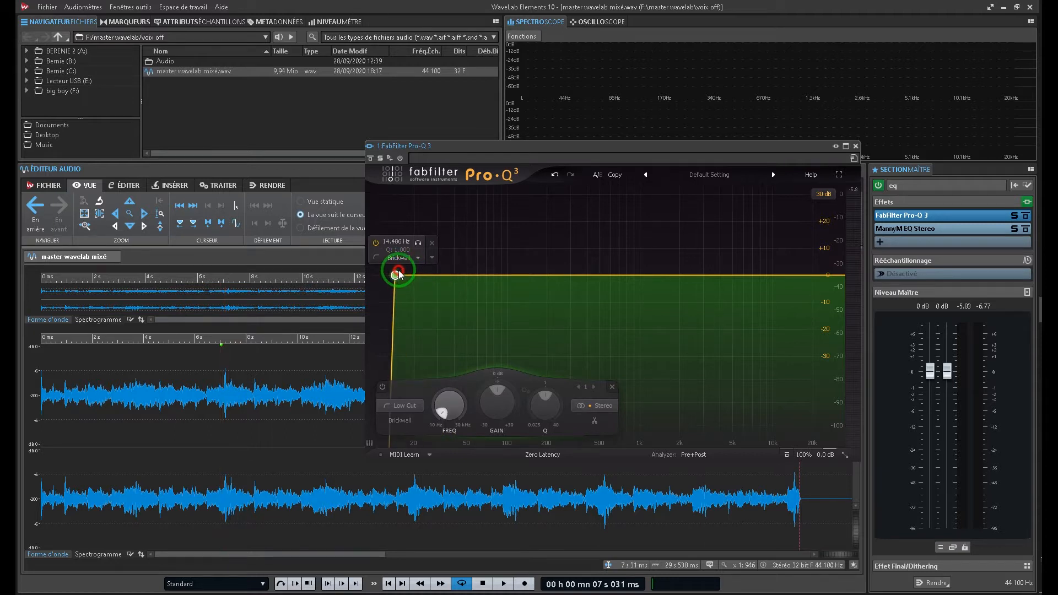
left_click(419, 259)
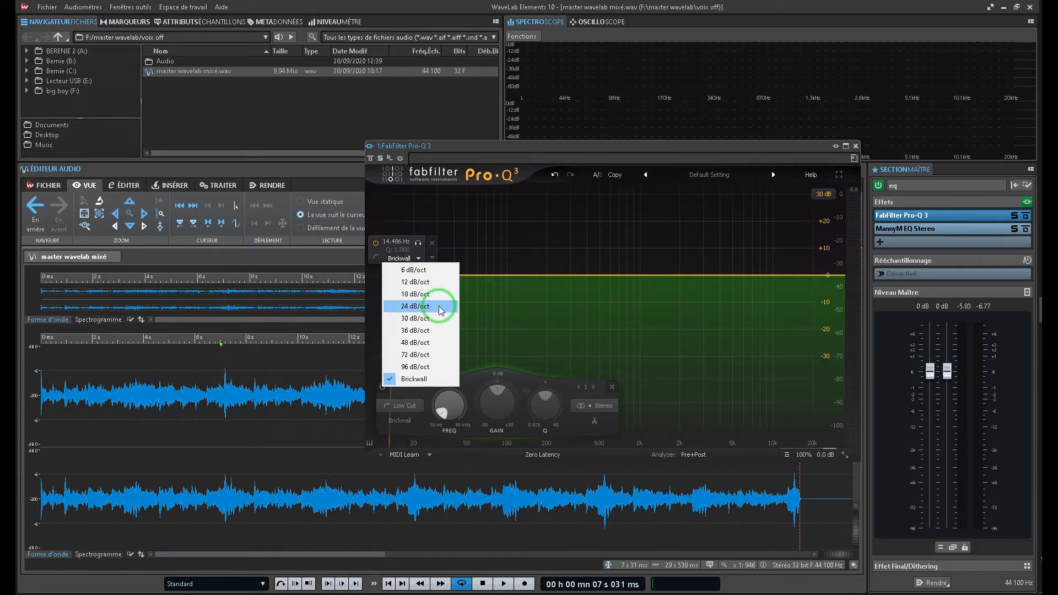
left_click(416, 294)
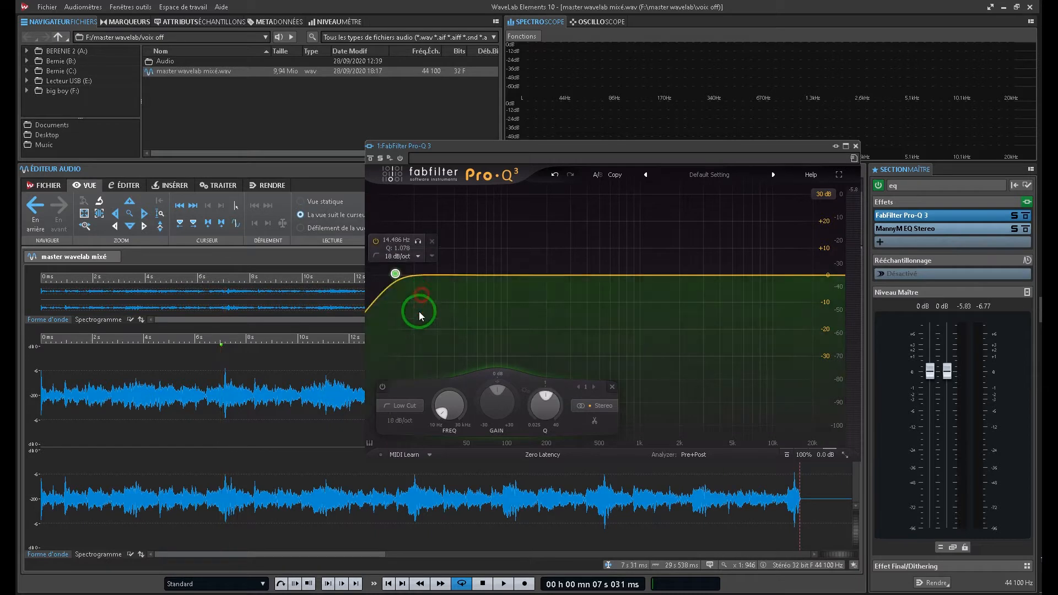
left_click_drag(396, 273, 416, 280)
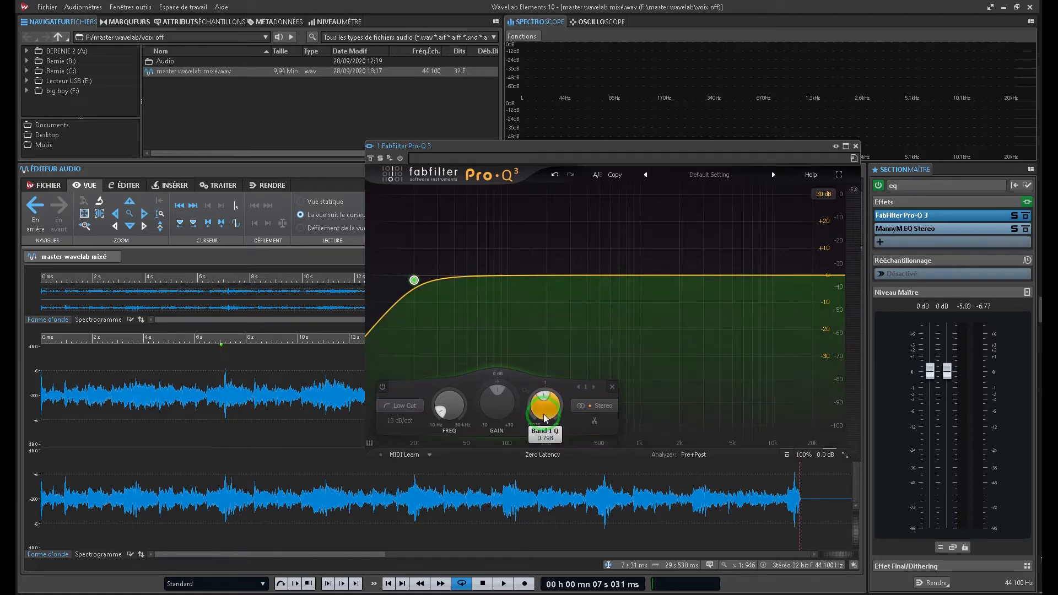
Try raising the Low Cut band's Q to about 2.8 and lowering it to about 0.69.
mouse_move(546, 416)
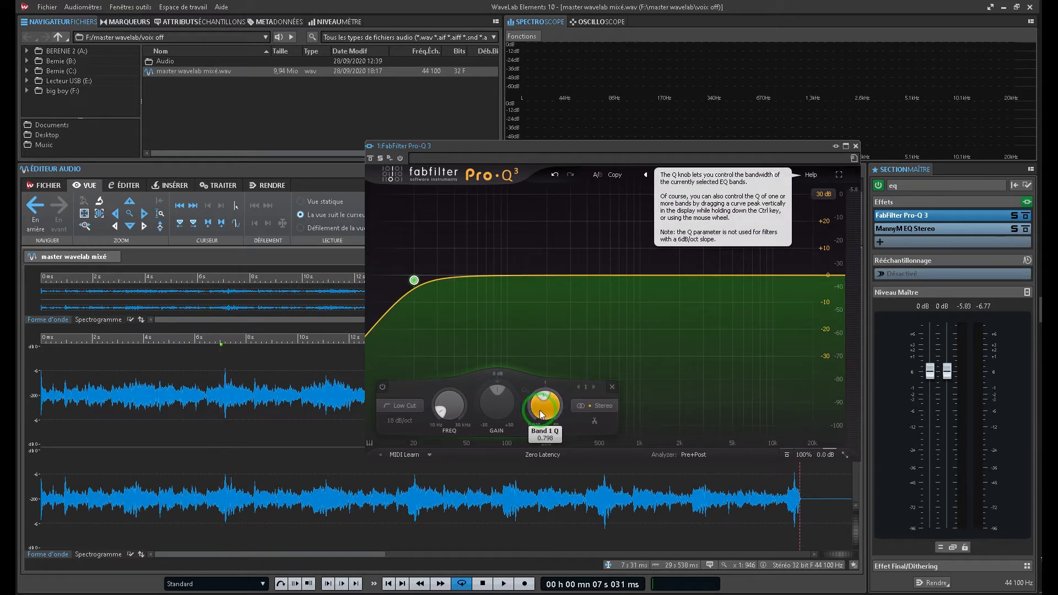
left_click_drag(540, 410, 555, 383)
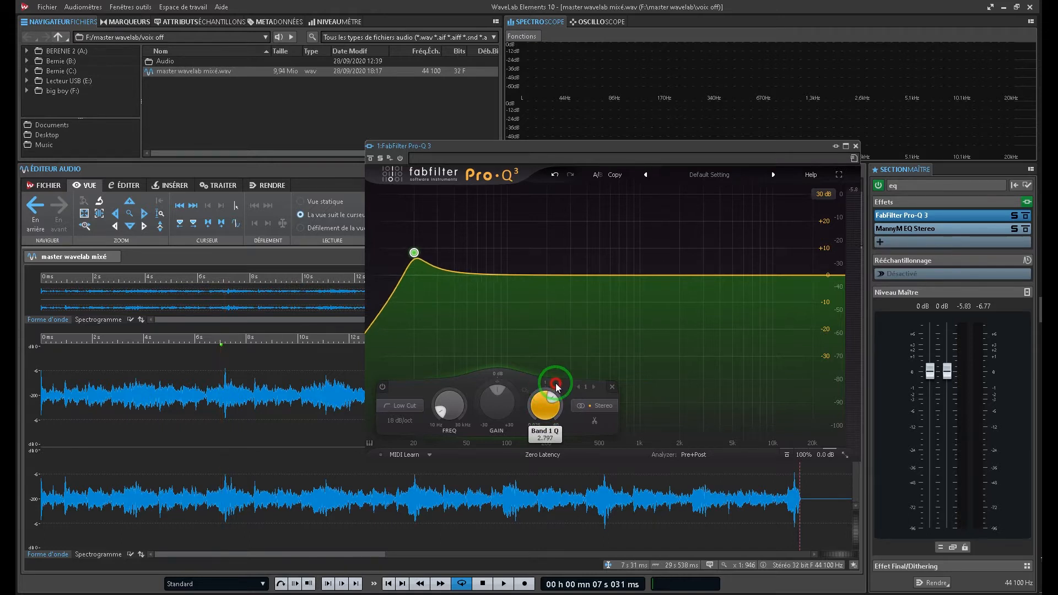
mouse_move(415, 254)
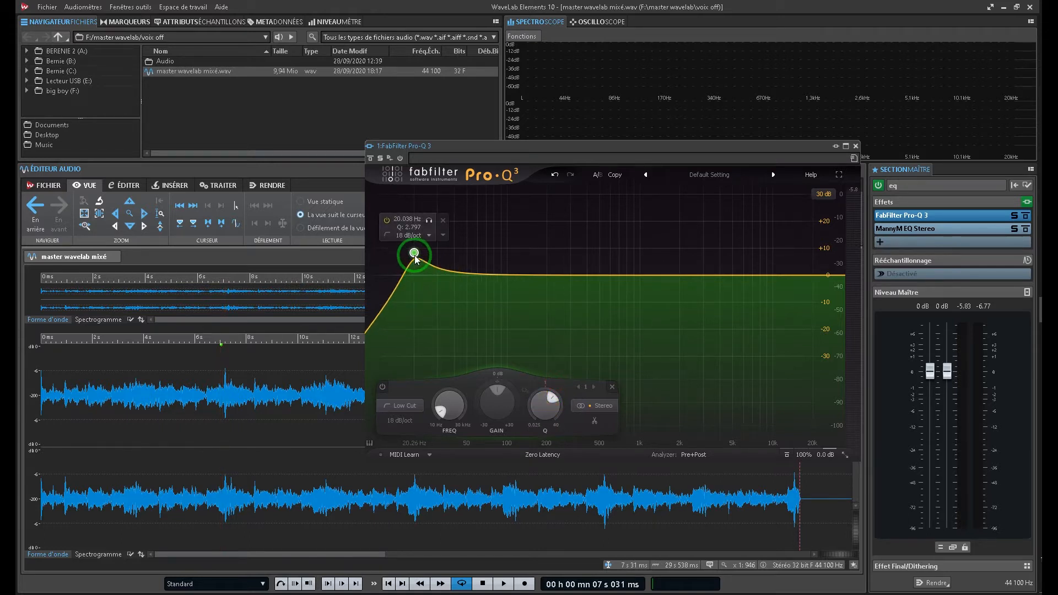
left_click_drag(541, 404, 560, 434)
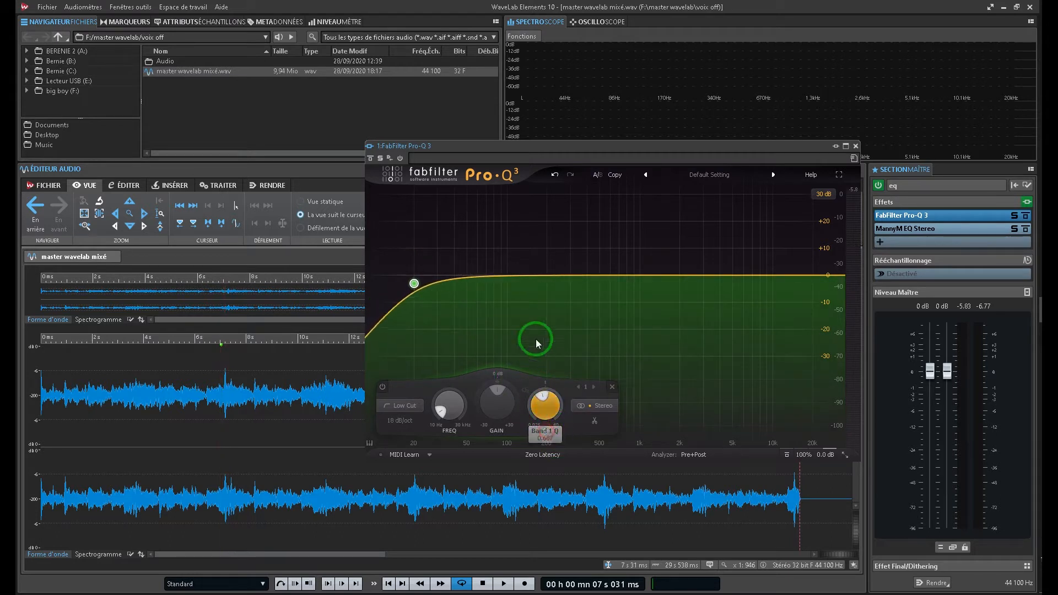
Set the Low Cut band's Q to about 1.0.
mouse_move(430, 282)
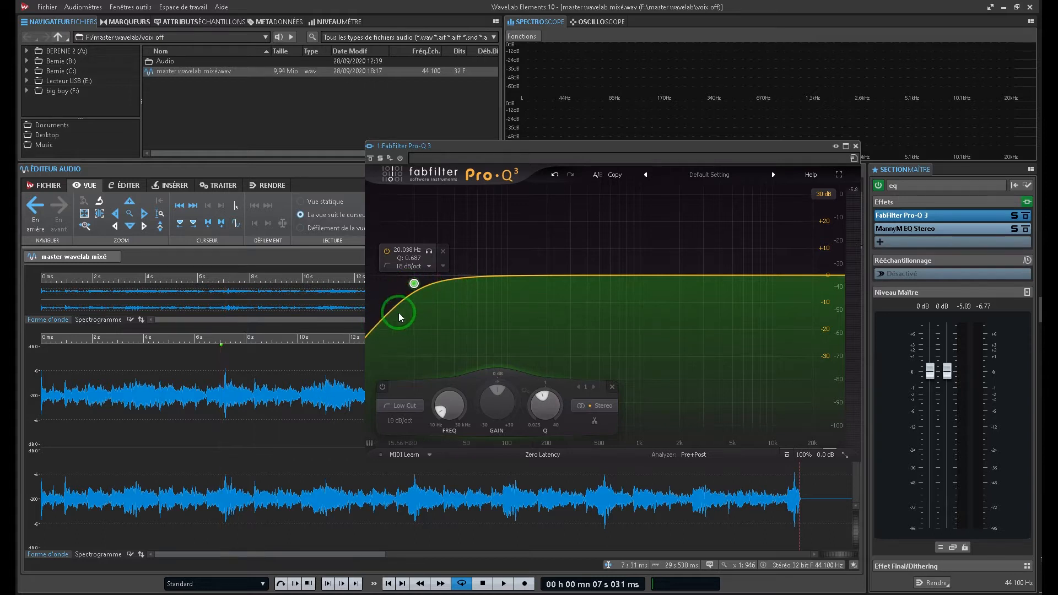
left_click_drag(543, 403, 542, 397)
left_click_drag(540, 392, 544, 392)
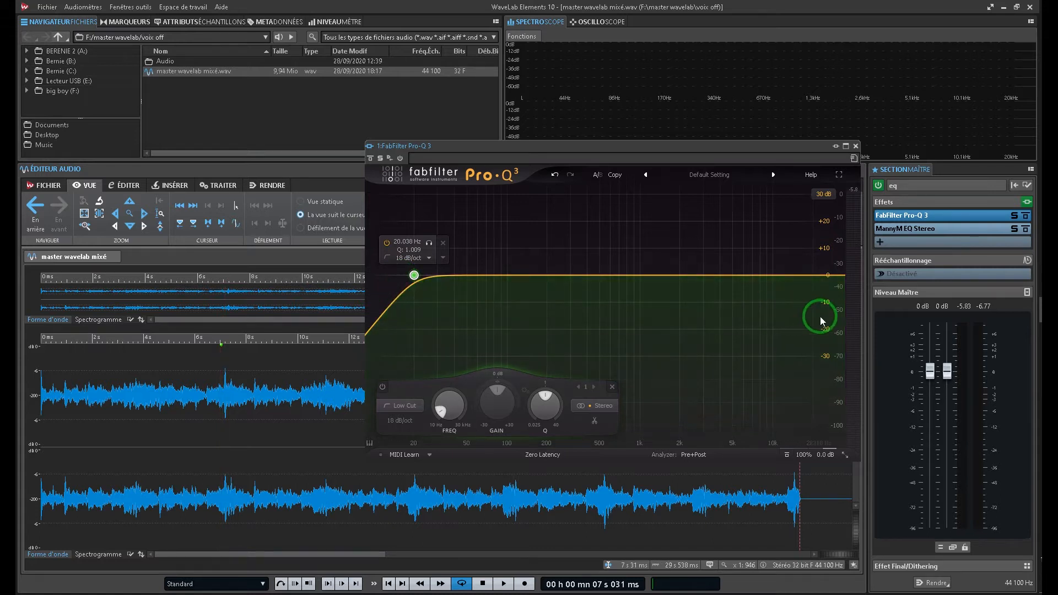
Add a second band at about 11227 Hz, make it a High Cut filter and choose a 24 dB/oct slope.
left_click(779, 276)
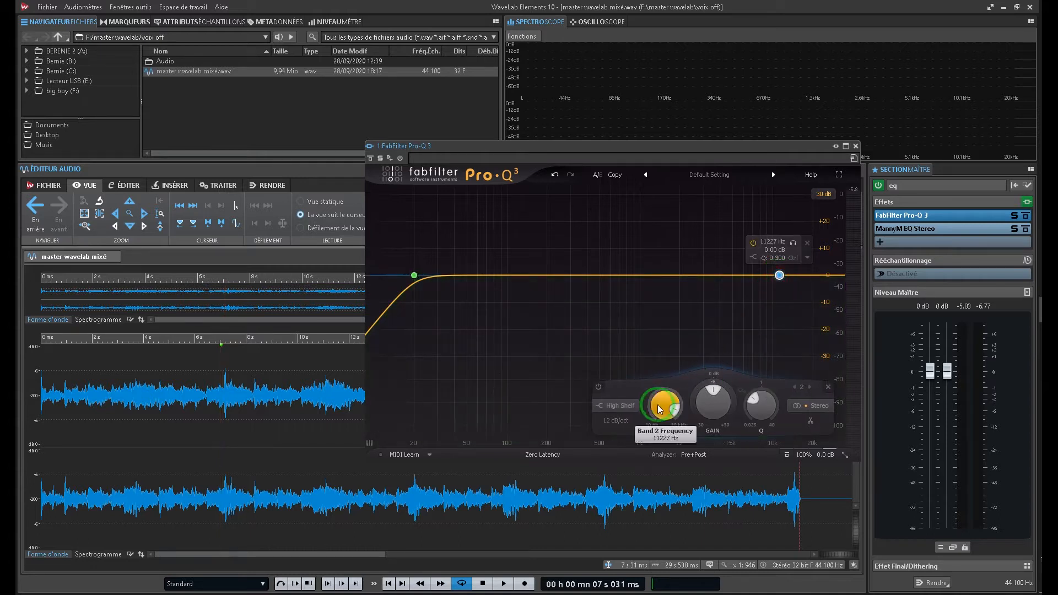
left_click(623, 405)
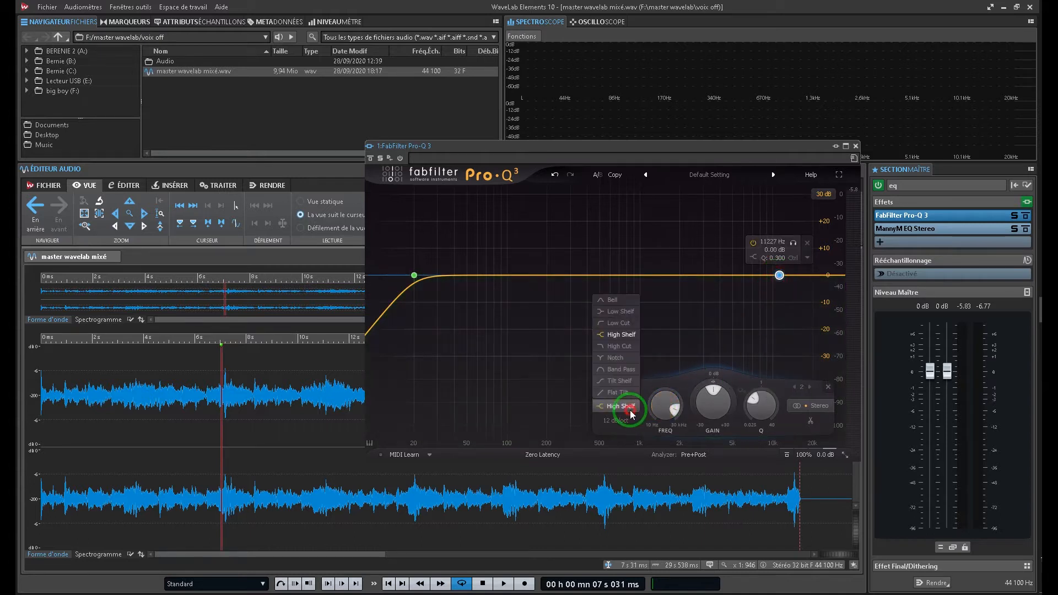
left_click(627, 346)
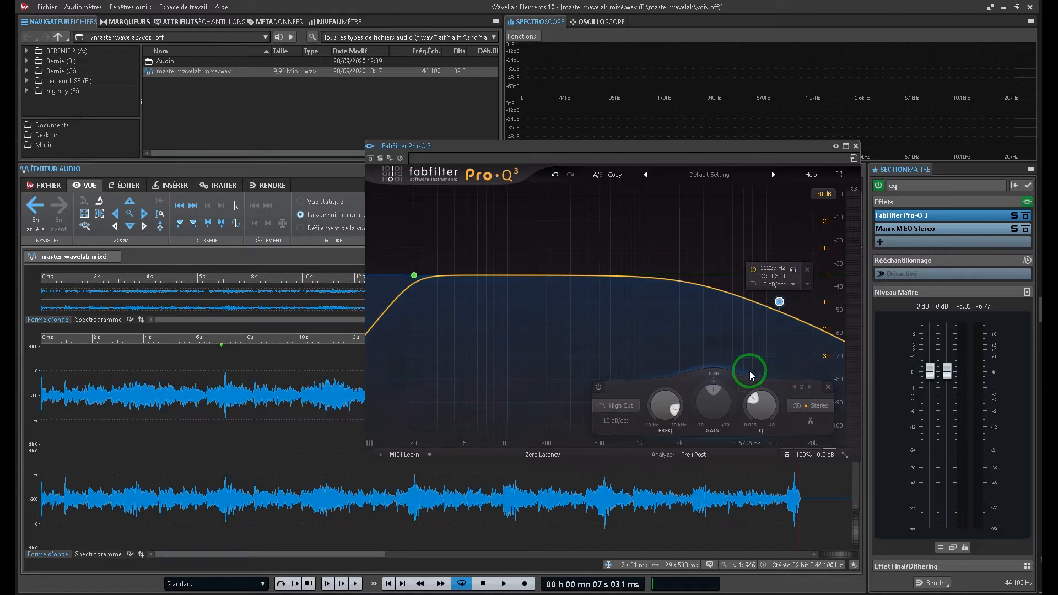
left_click(781, 286)
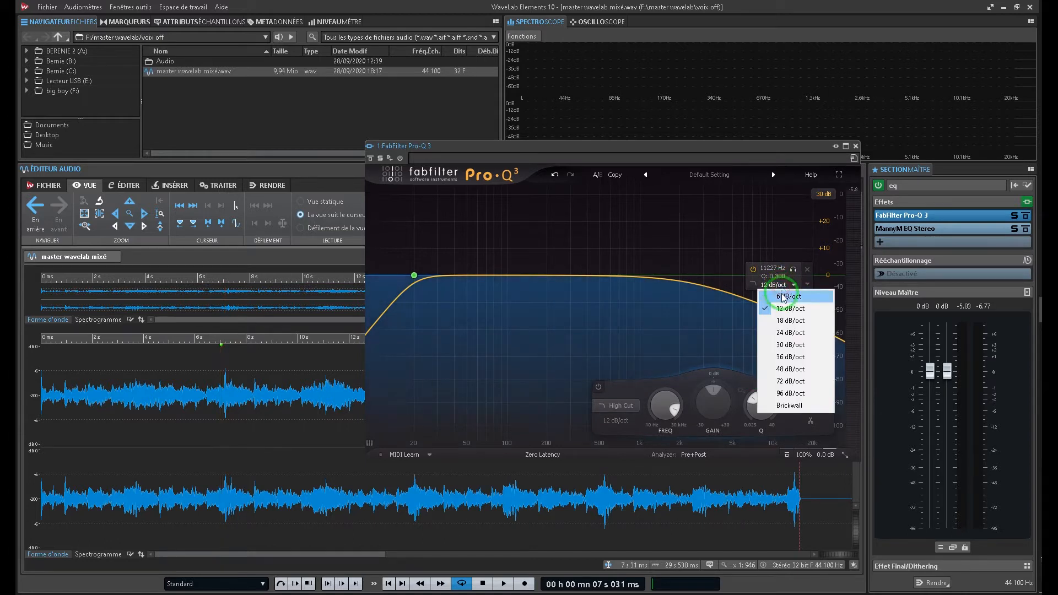
left_click(783, 335)
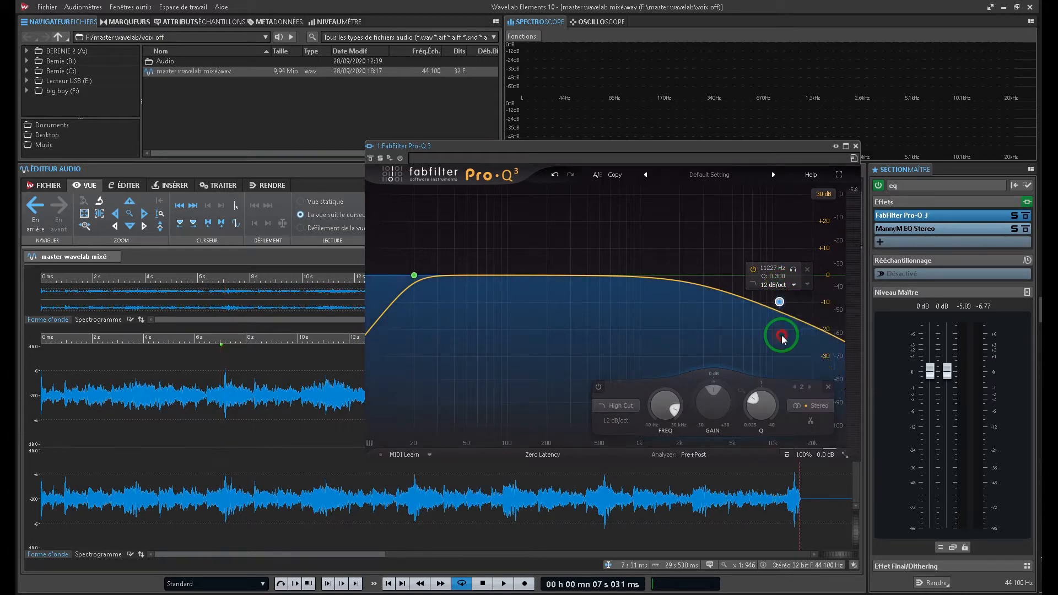
Move the High Cut band up to about 14806 Hz, set its Q to about 0.885 and close the equalizer window.
left_click_drag(780, 303, 796, 284)
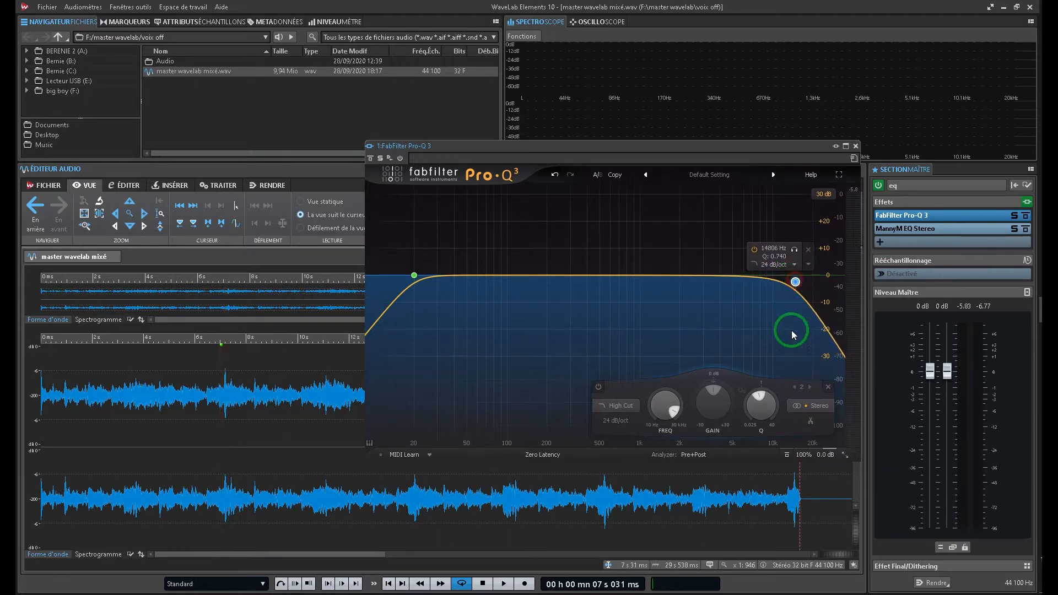
left_click(770, 401)
mouse_move(769, 403)
left_mouse_down()
mouse_move(764, 427)
mouse_move(767, 406)
left_mouse_up()
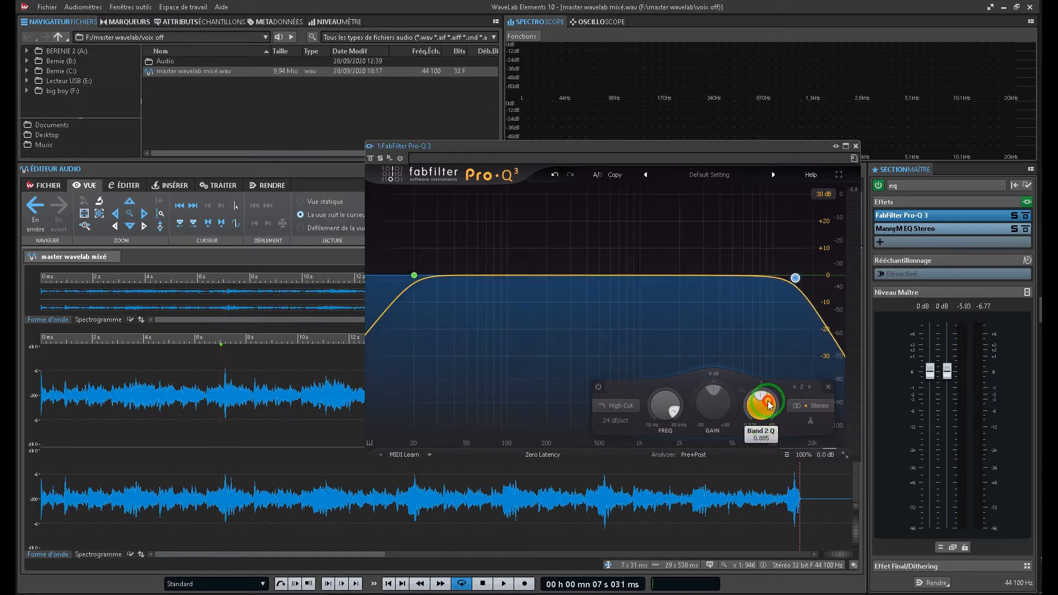
left_click(817, 236)
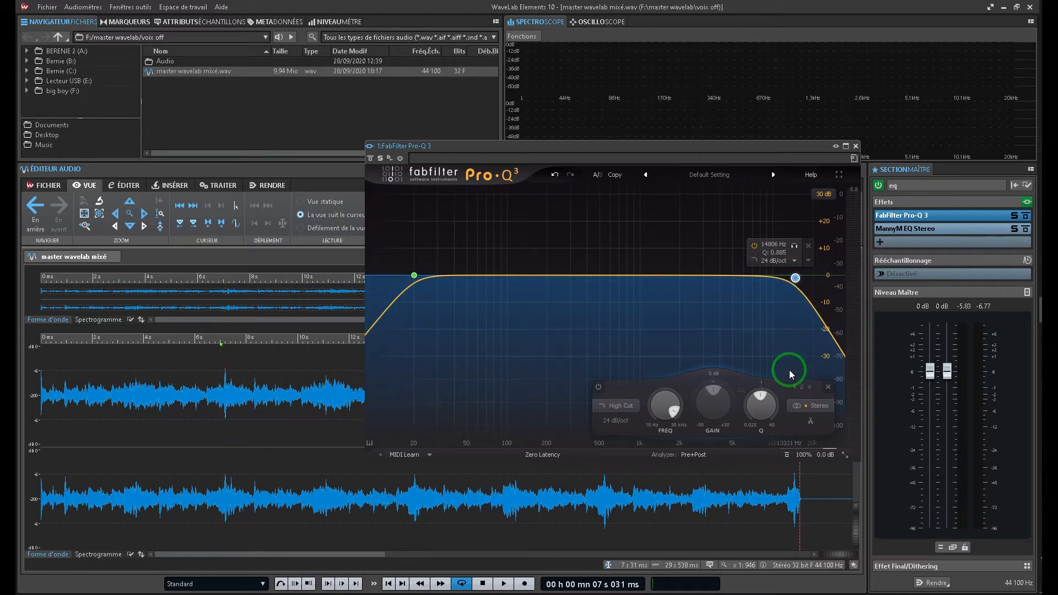
left_click(650, 318)
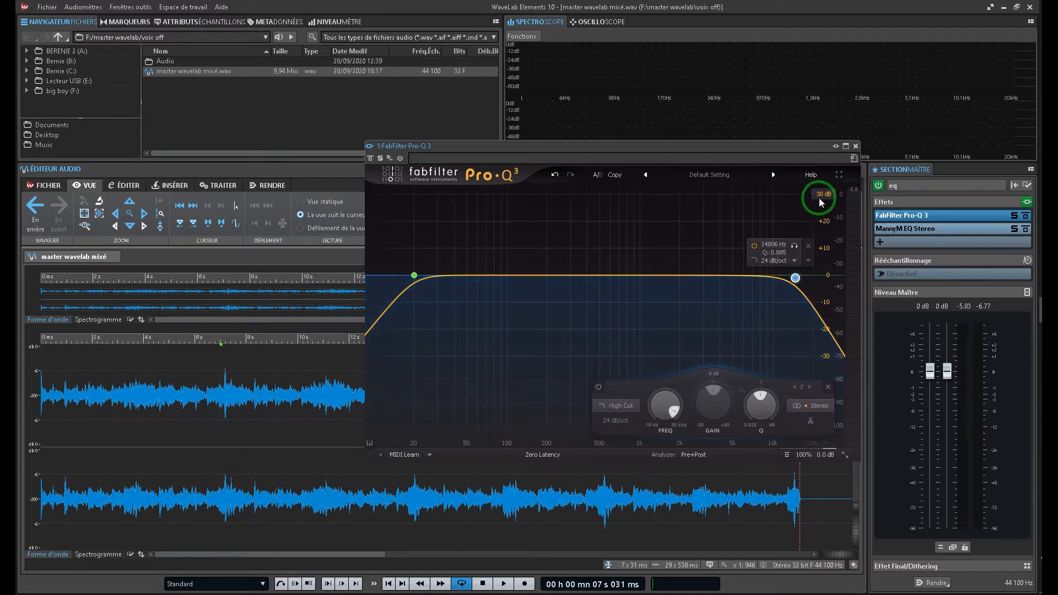
left_click(856, 146)
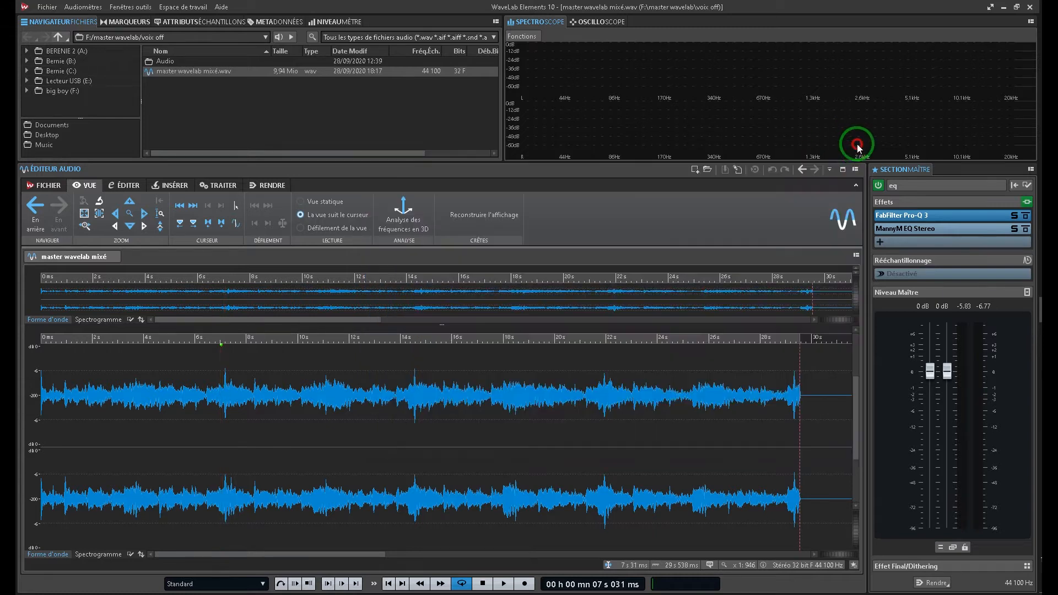
Try the MM Live Kick preset in MannyM EQ Stereo, undo the preset change and close that plug-in.
left_click(885, 234)
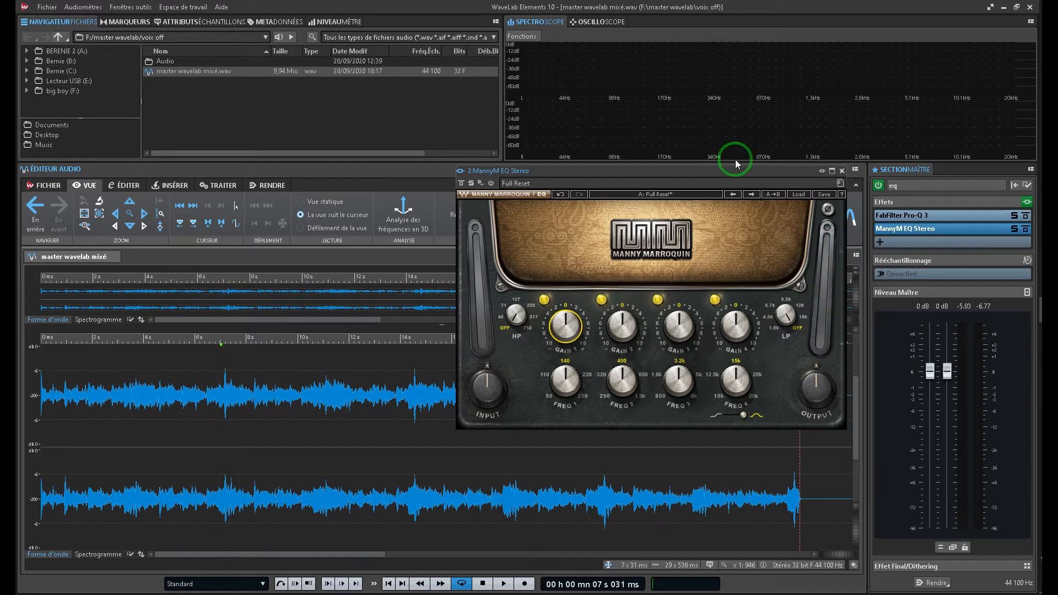
left_click(798, 194)
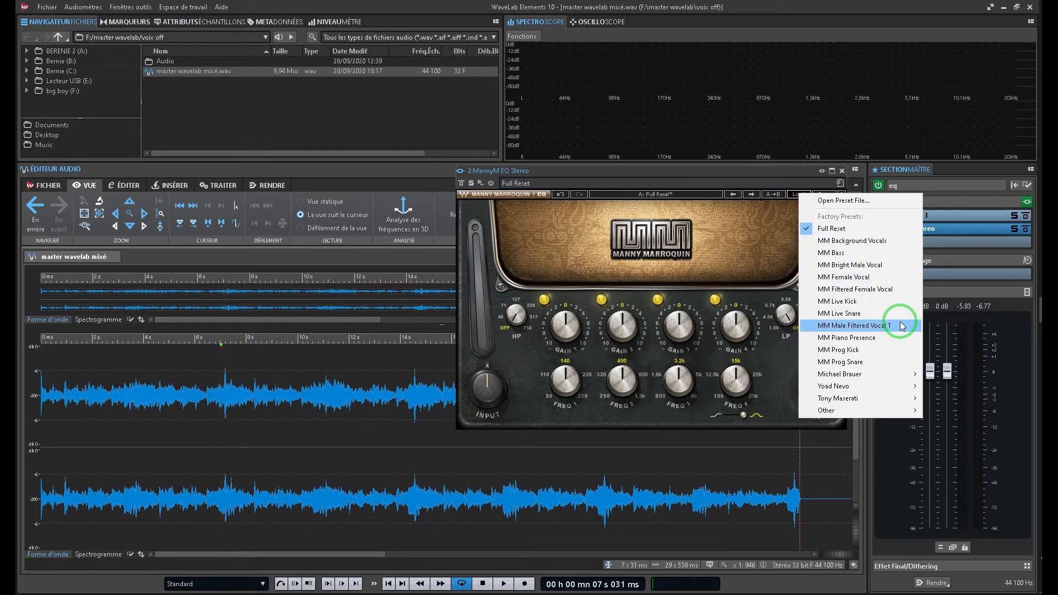
left_click(845, 302)
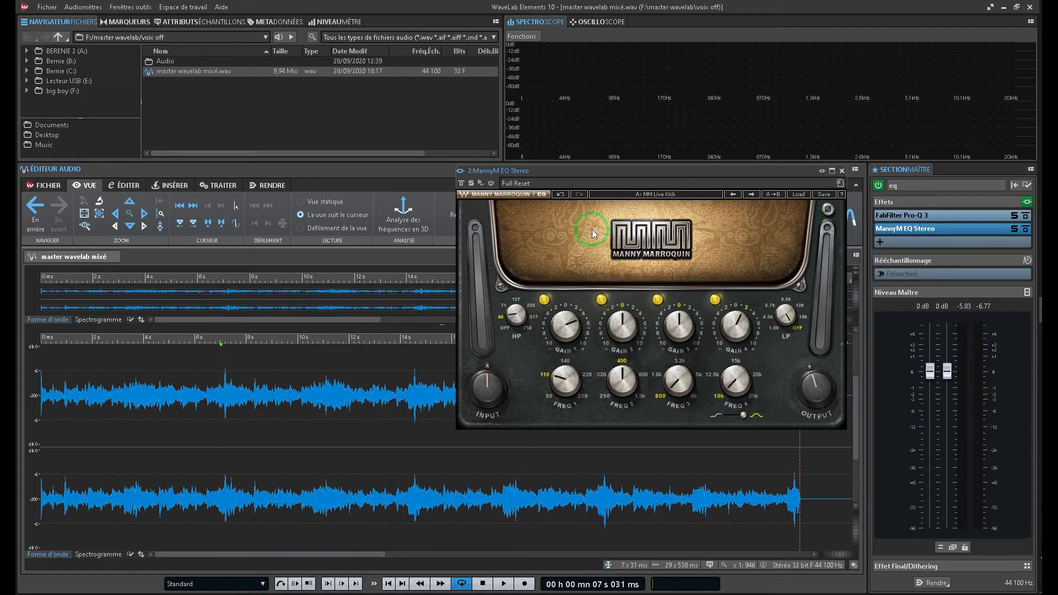
left_click(560, 194)
left_click(560, 194)
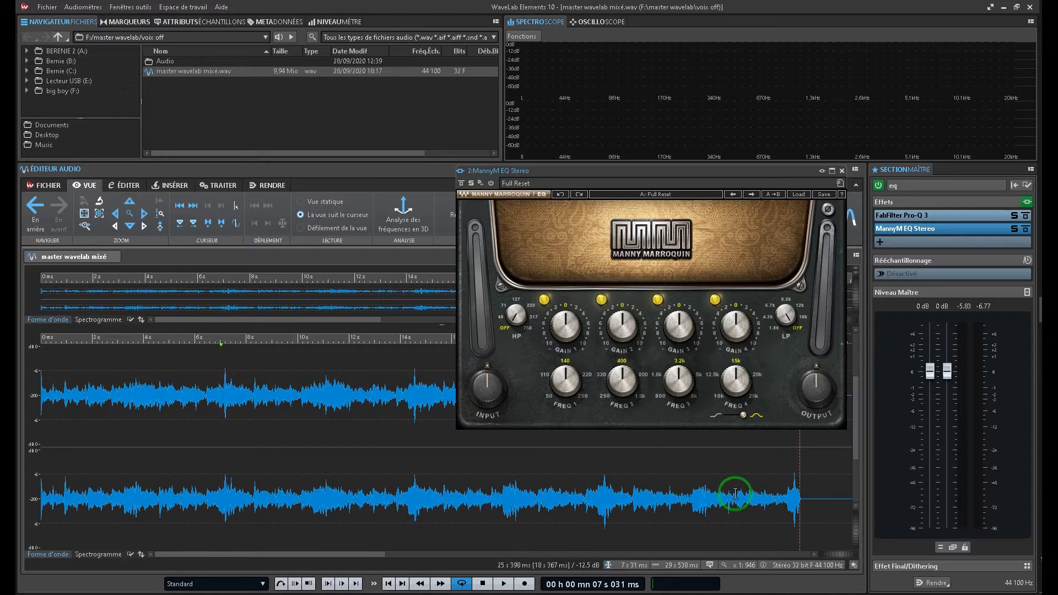
left_click(843, 171)
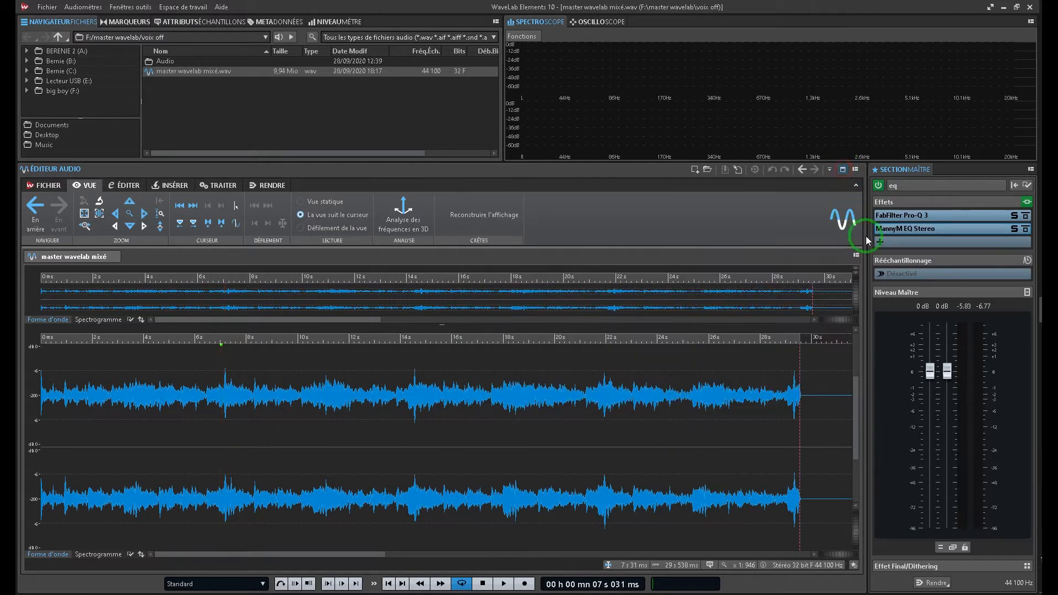
Reopen FabFilter Pro-Q 3 and play the track from its beginning.
left_click(884, 220)
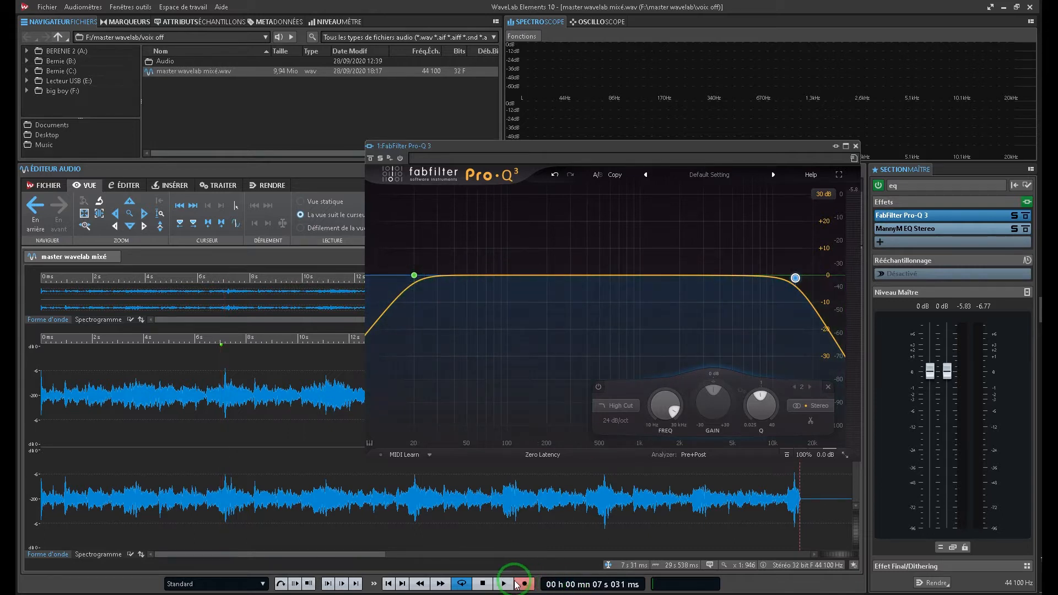
left_click(403, 589)
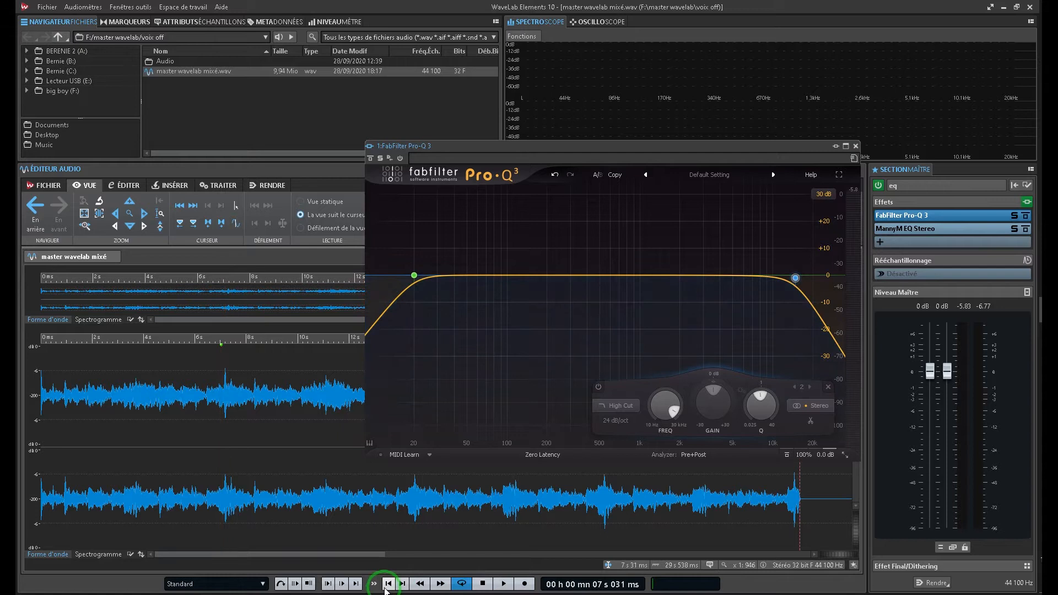
left_click(385, 588)
left_click(488, 578)
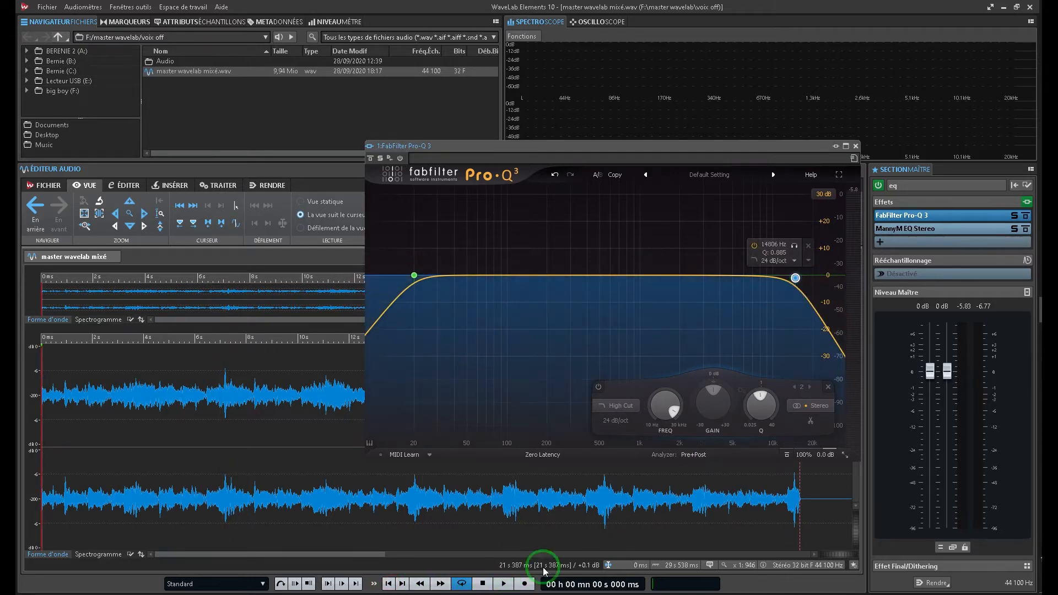
left_click(494, 588)
left_click(974, 496)
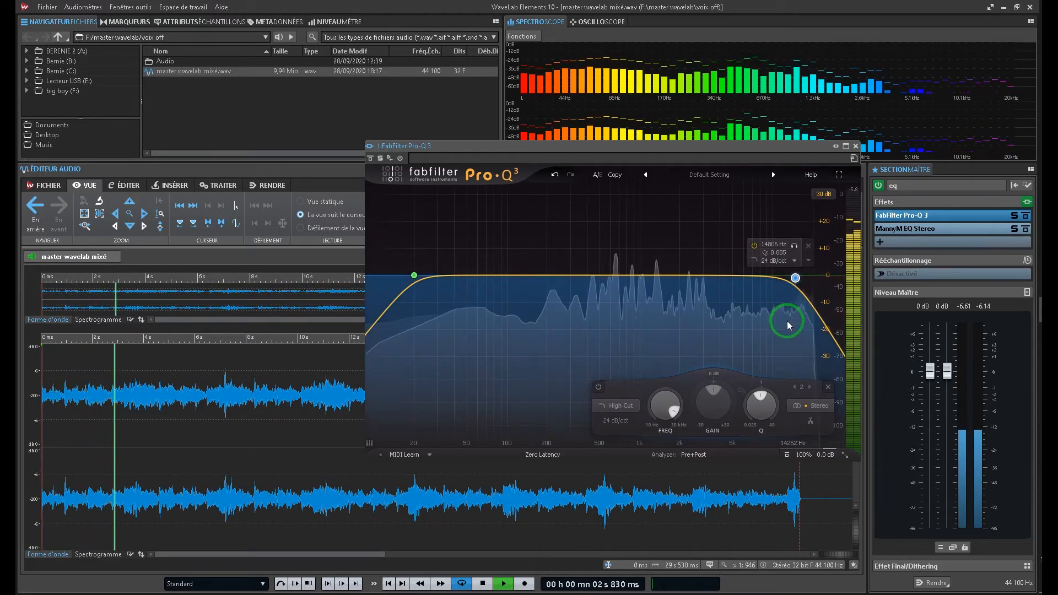
Grab the spectrum peaks to cut about 14.3 dB at 442 Hz and about 17.6 dB at 705 Hz, widening the latter to Q 3.996.
left_click(610, 355)
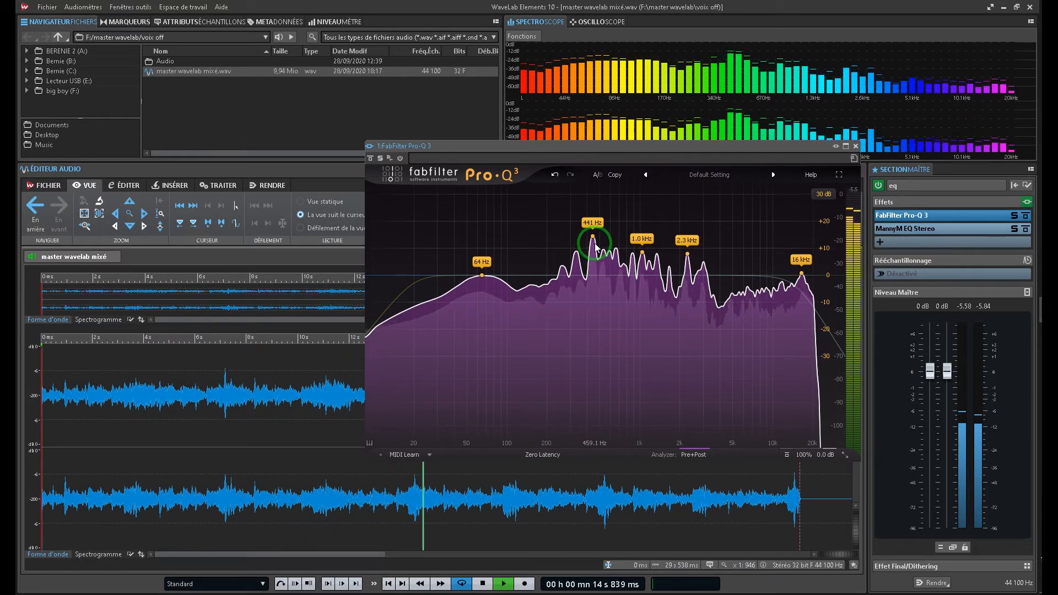
left_click_drag(589, 236, 585, 269)
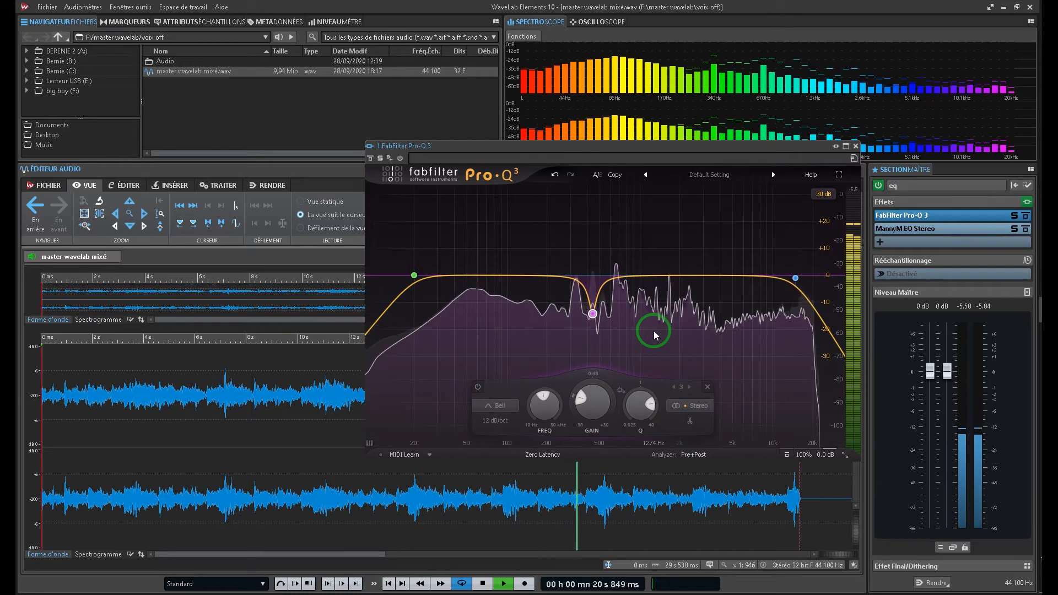
mouse_move(651, 332)
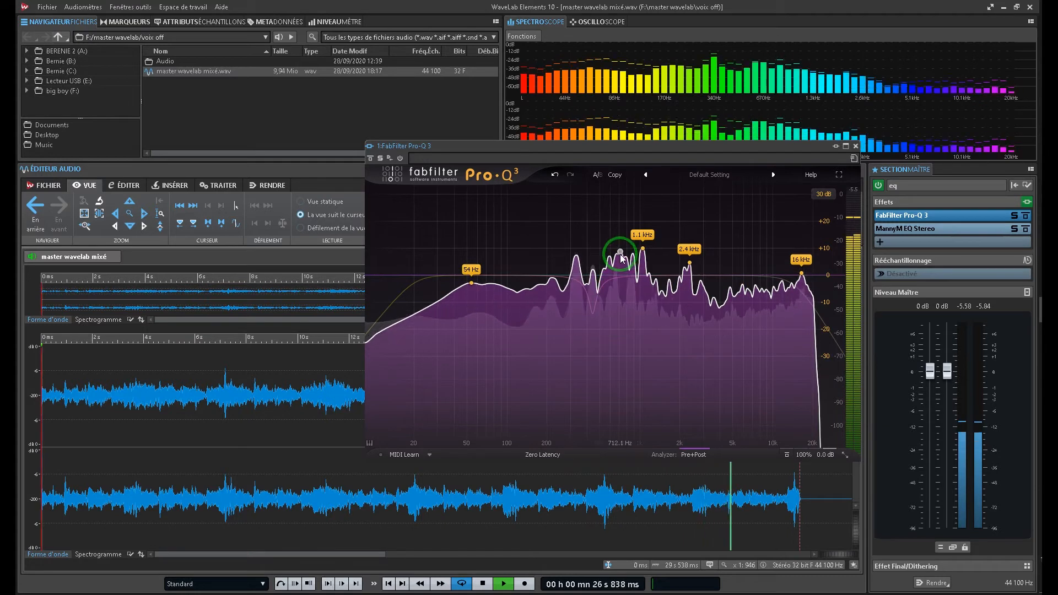
left_click_drag(618, 268, 614, 296)
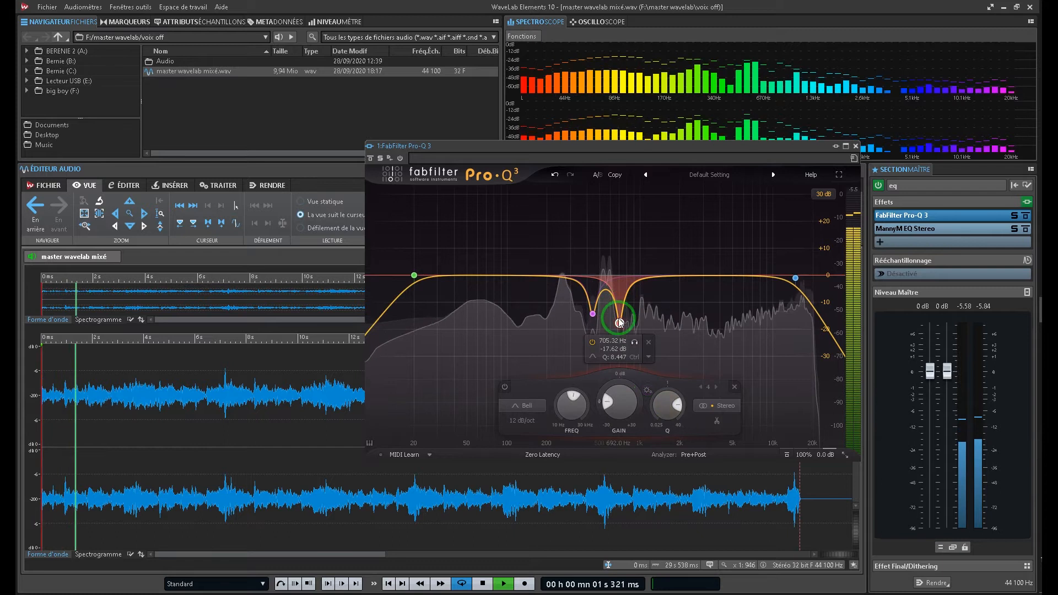
left_click_drag(666, 403, 658, 430)
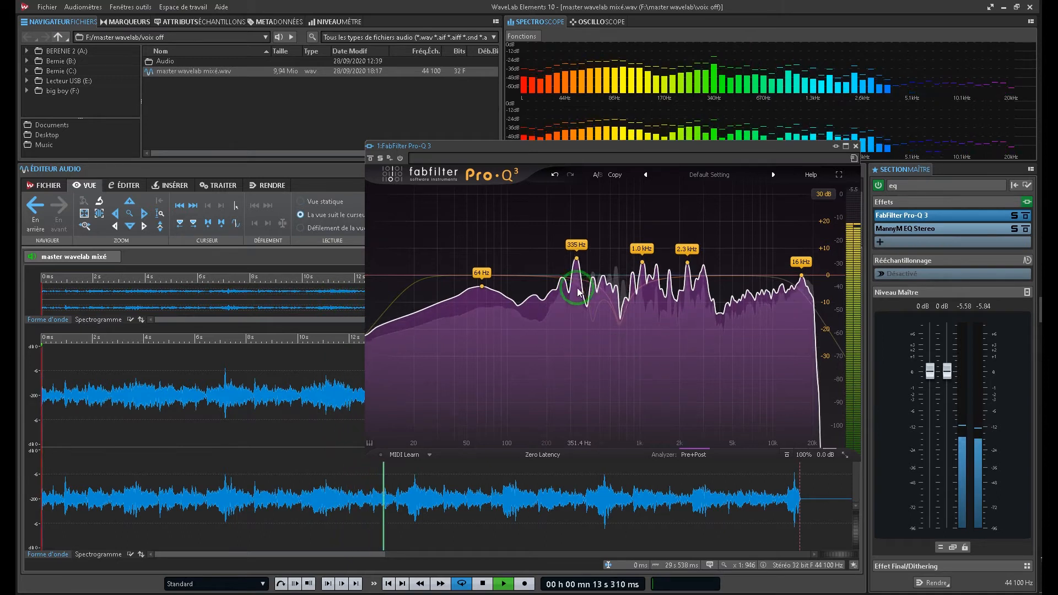
Grab the spectrum peaks to cut about 10 dB at 335 Hz and 6.9 dB at 1053 Hz, and stop playback.
left_click_drag(576, 262, 577, 291)
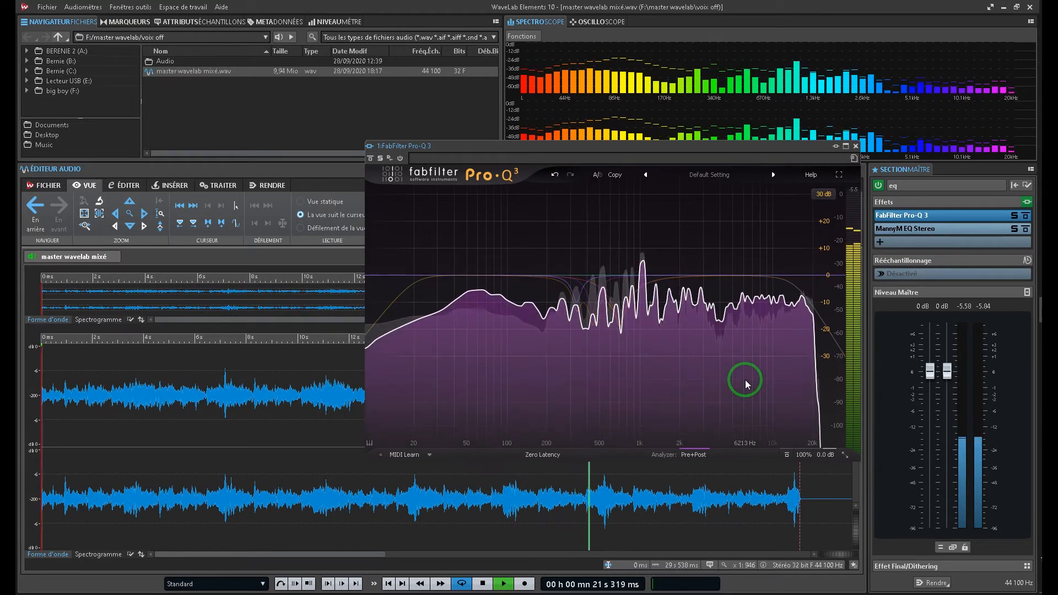
mouse_move(745, 381)
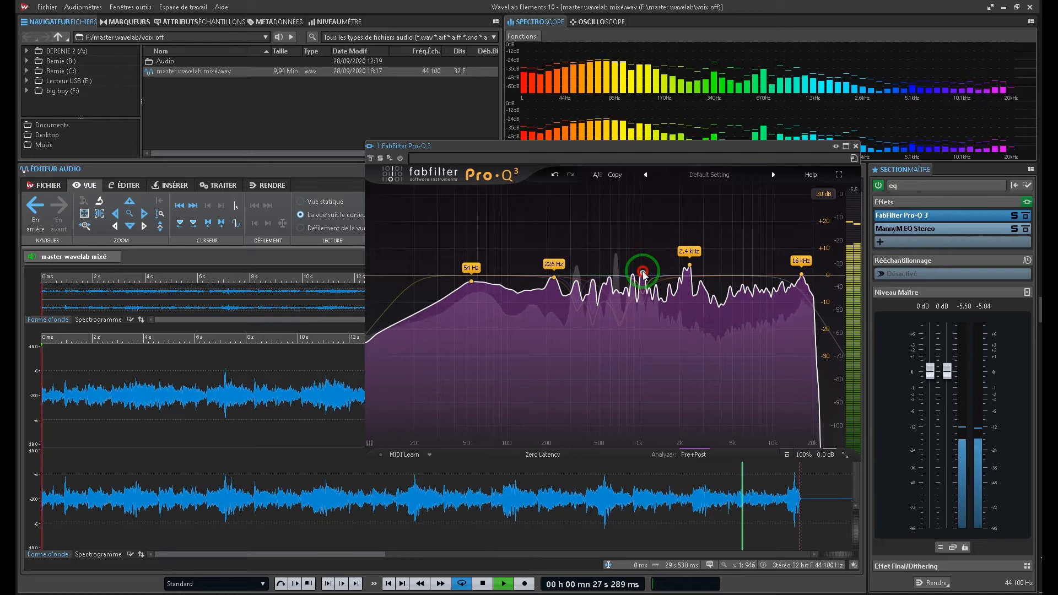
left_click_drag(643, 256, 643, 288)
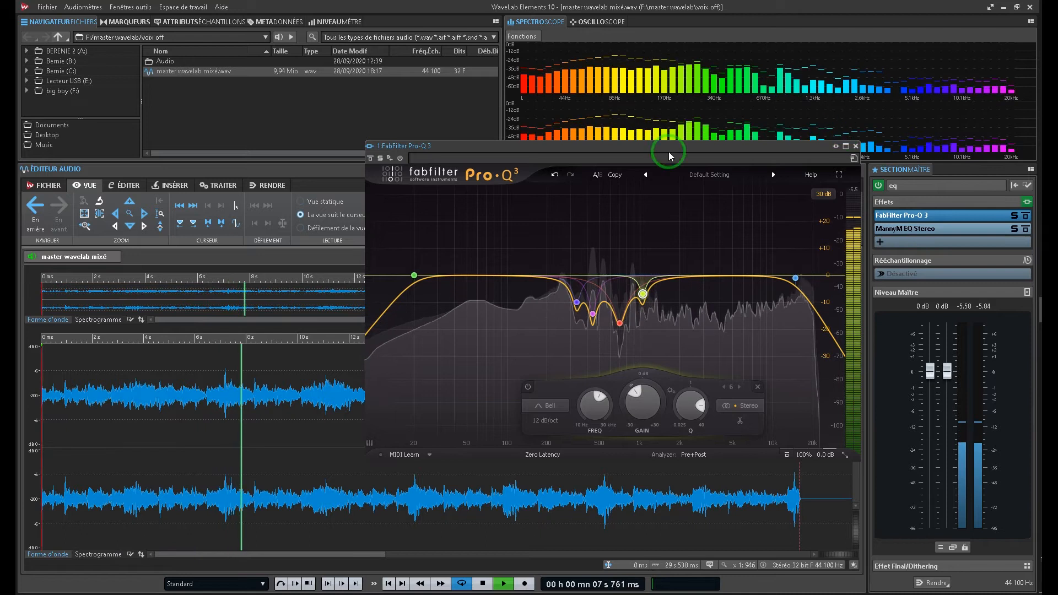
left_click(503, 584)
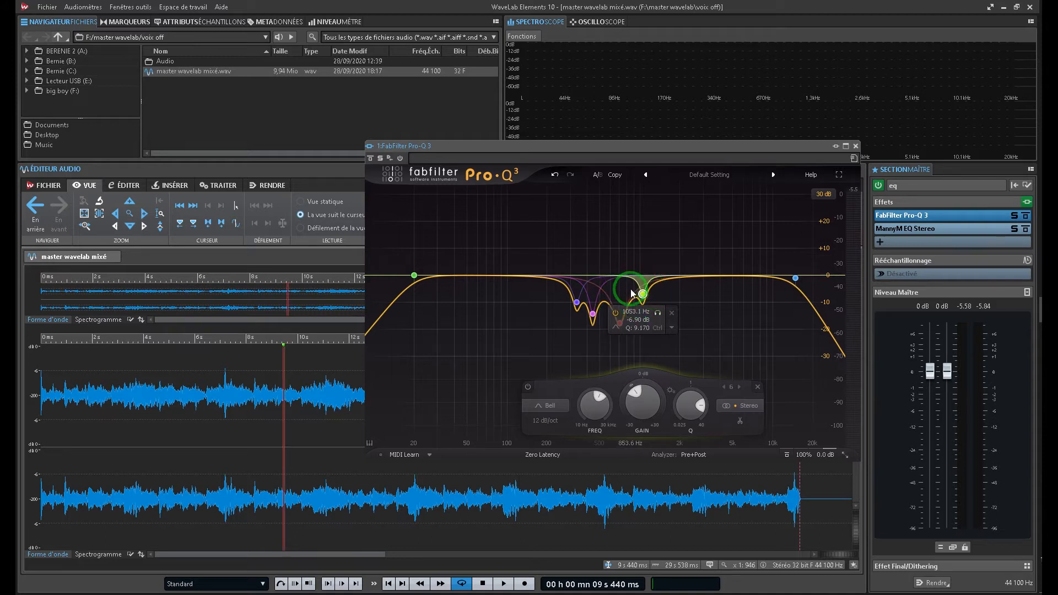
Make the 705 Hz band dynamic and delete the 1053 Hz band.
left_click_drag(640, 273, 623, 325)
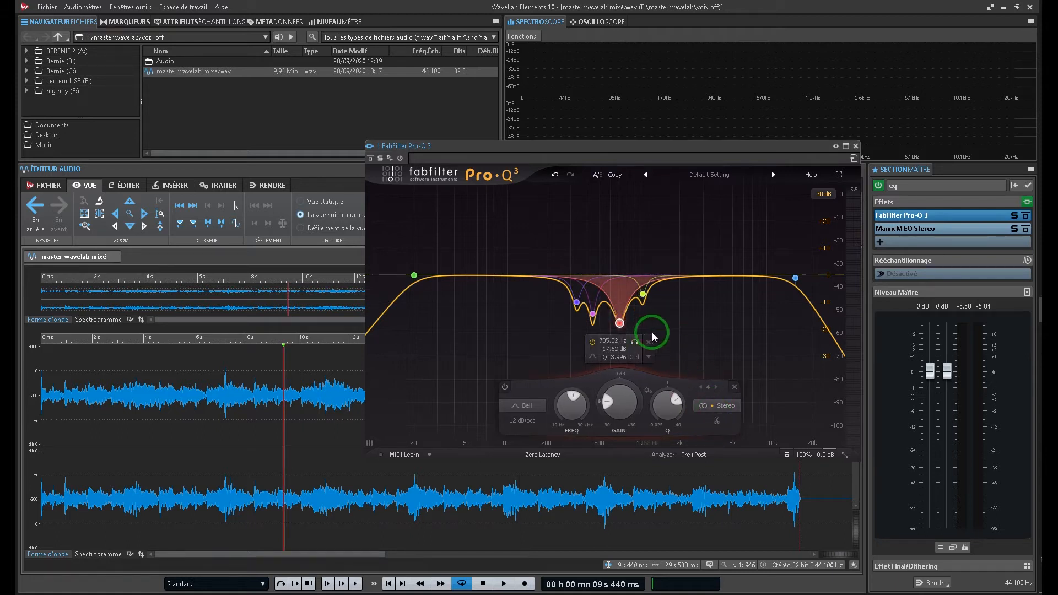
left_click(648, 358)
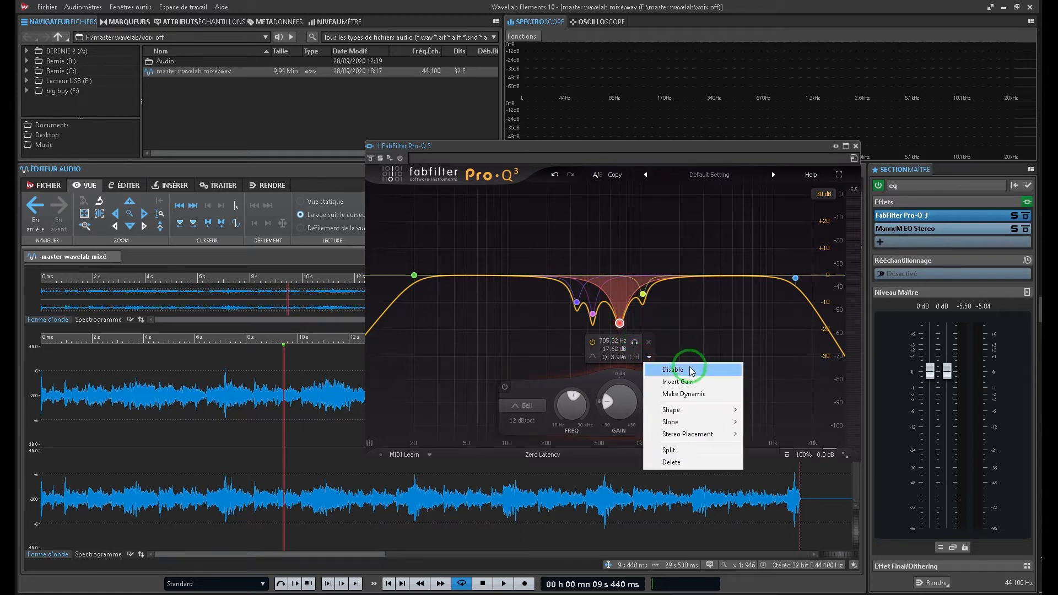
left_click(683, 394)
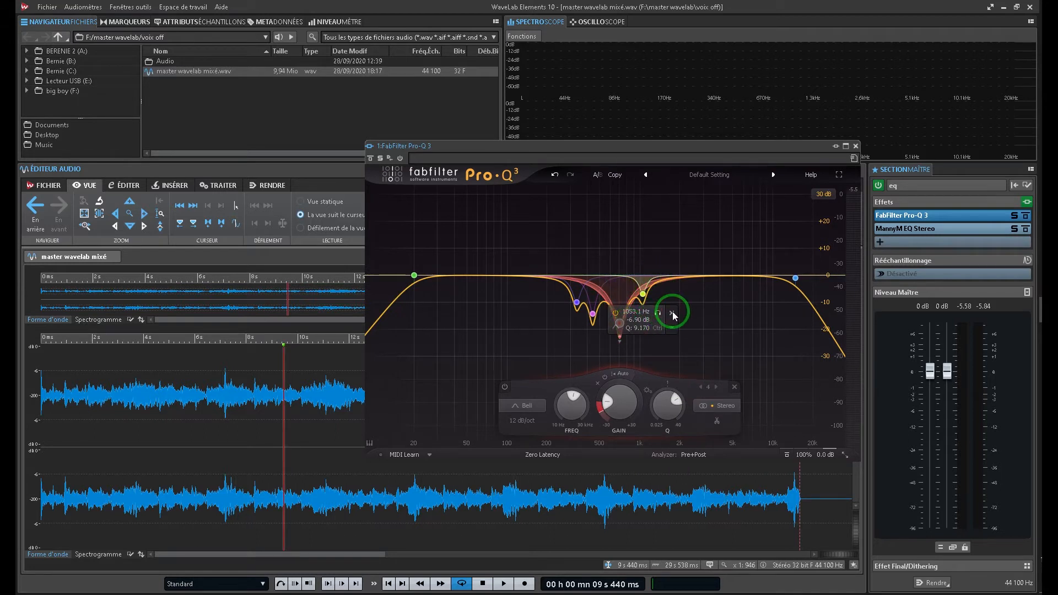
left_click(673, 312)
Move the dynamic 705 Hz band to about 692 Hz at -2.93 dB and slightly reduce its dynamic range.
left_click_drag(619, 324, 617, 287)
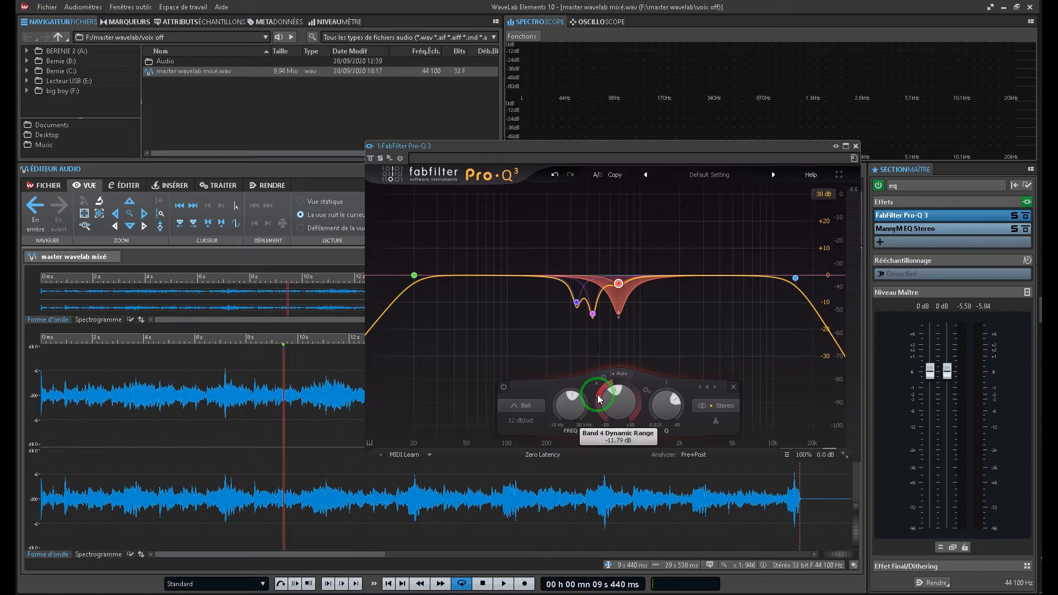
mouse_move(598, 395)
left_click_drag(598, 396, 599, 389)
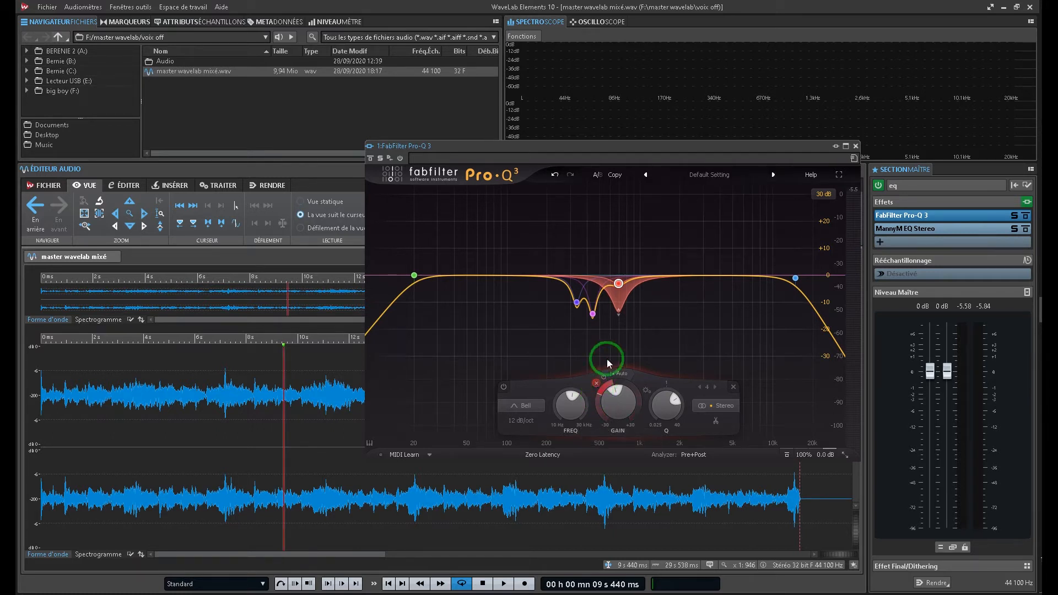
mouse_move(620, 298)
mouse_move(585, 316)
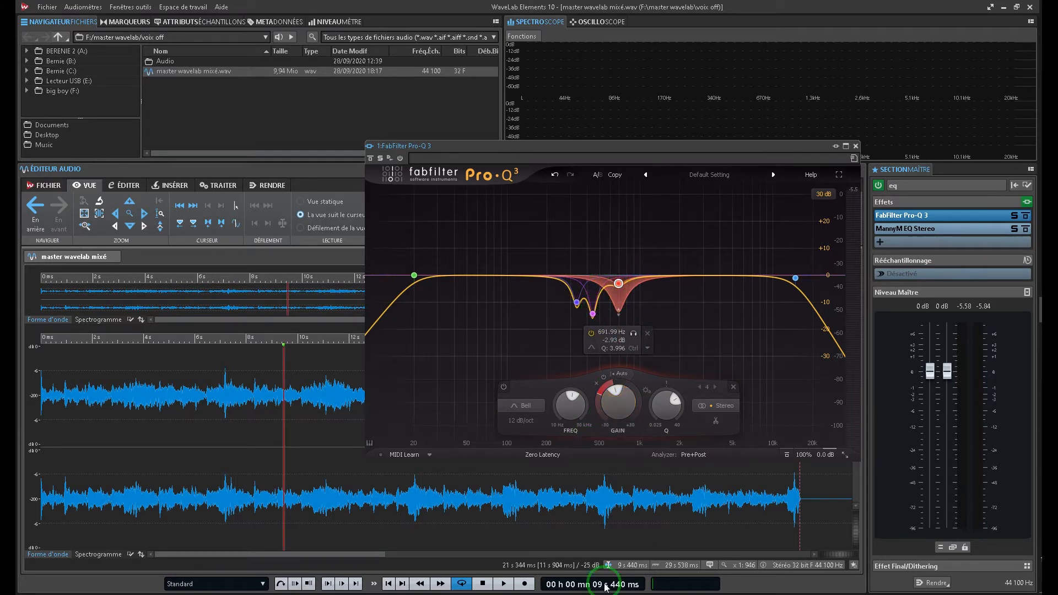
During playback, lower the 692 Hz band's dynamic threshold to about -26.7 dB, and stop playback.
left_click(508, 588)
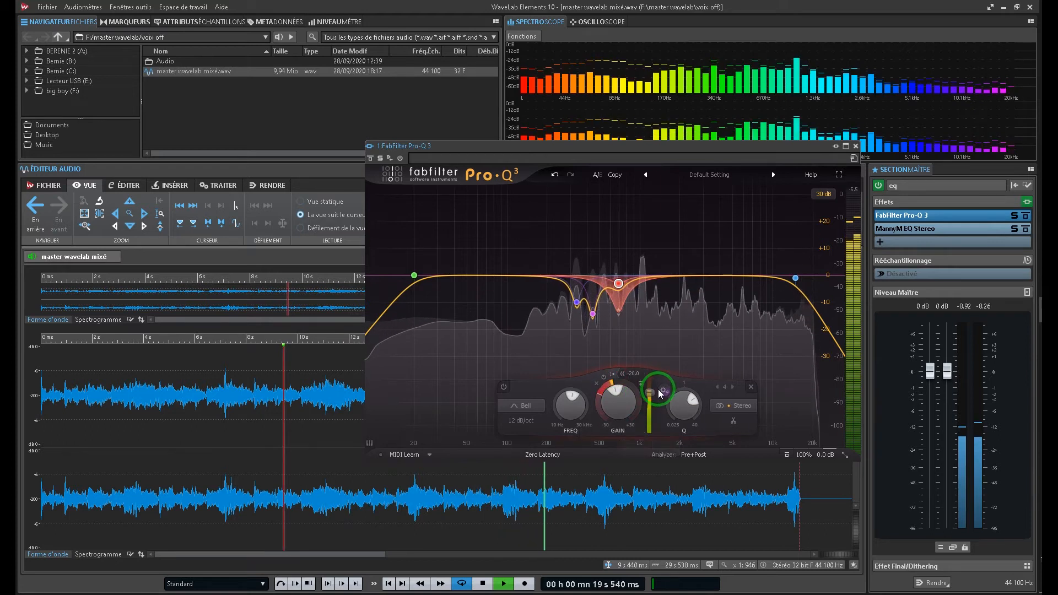
left_click_drag(648, 393, 648, 404)
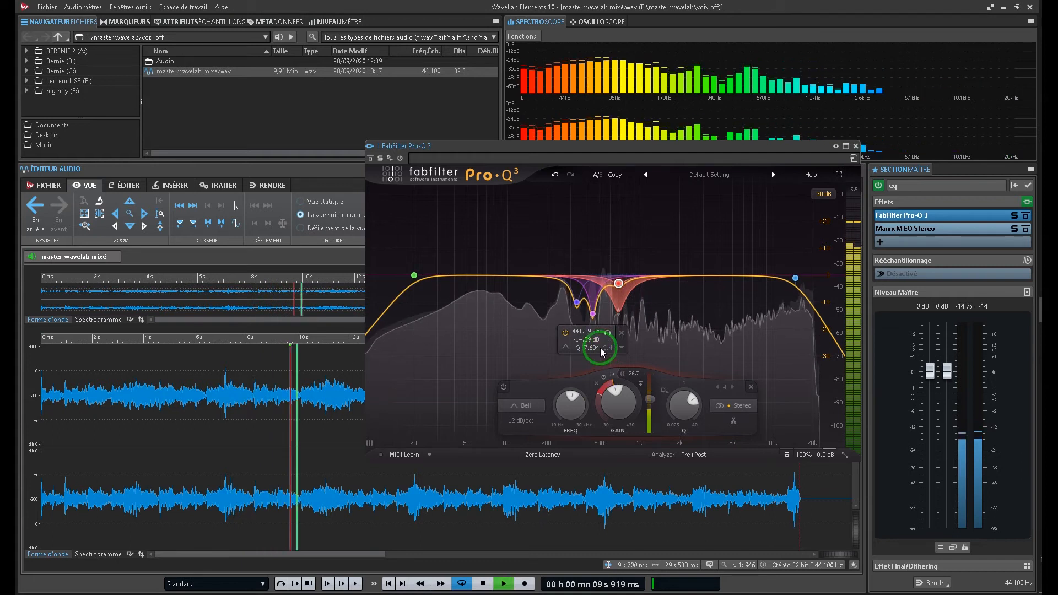
key("space")
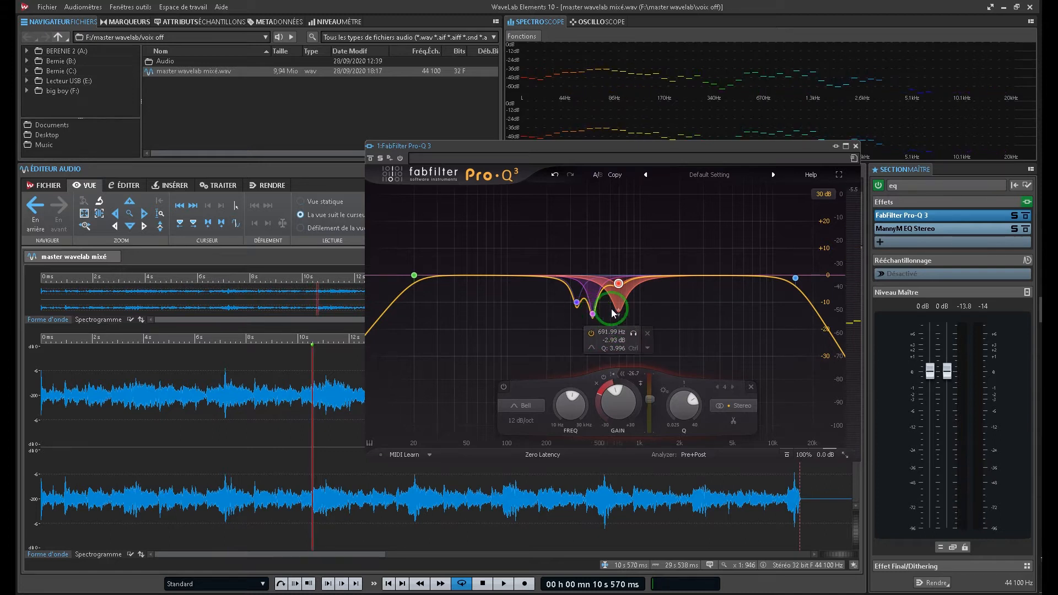
Make the 441.89 Hz cut band dynamic.
left_click(593, 315)
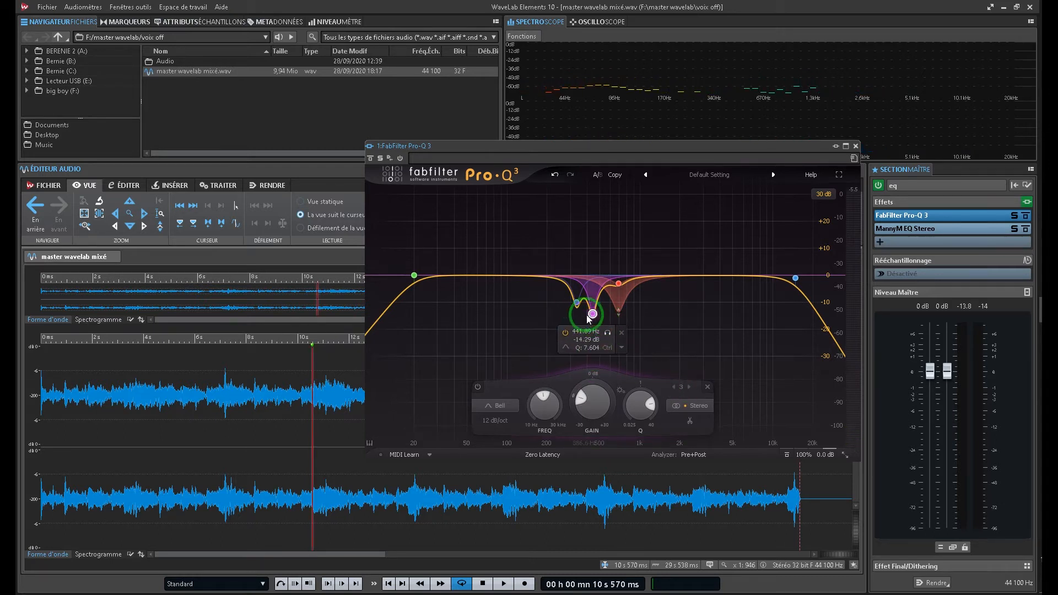
right_click(621, 351)
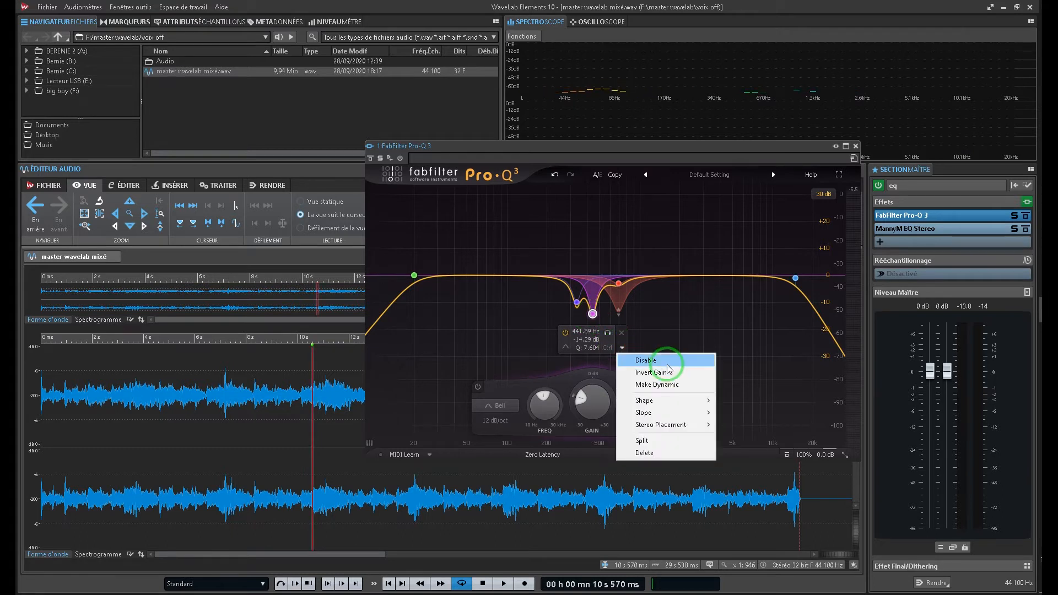
left_click(650, 384)
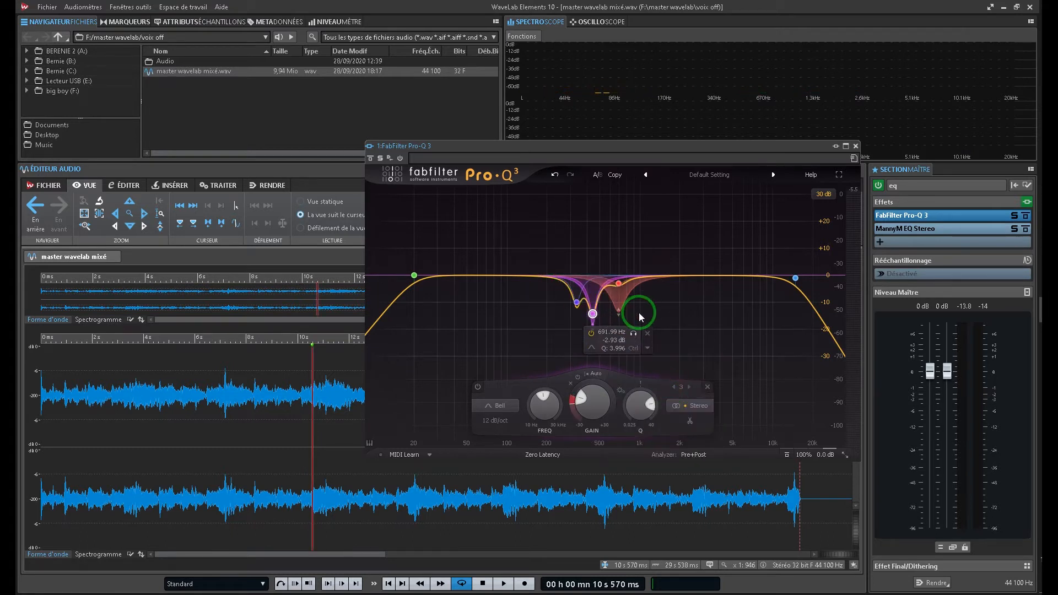
Move the dynamic 441.89 Hz band to about 468 Hz at -2.65 dB and make the 335 Hz cut band dynamic.
left_click_drag(593, 315, 598, 287)
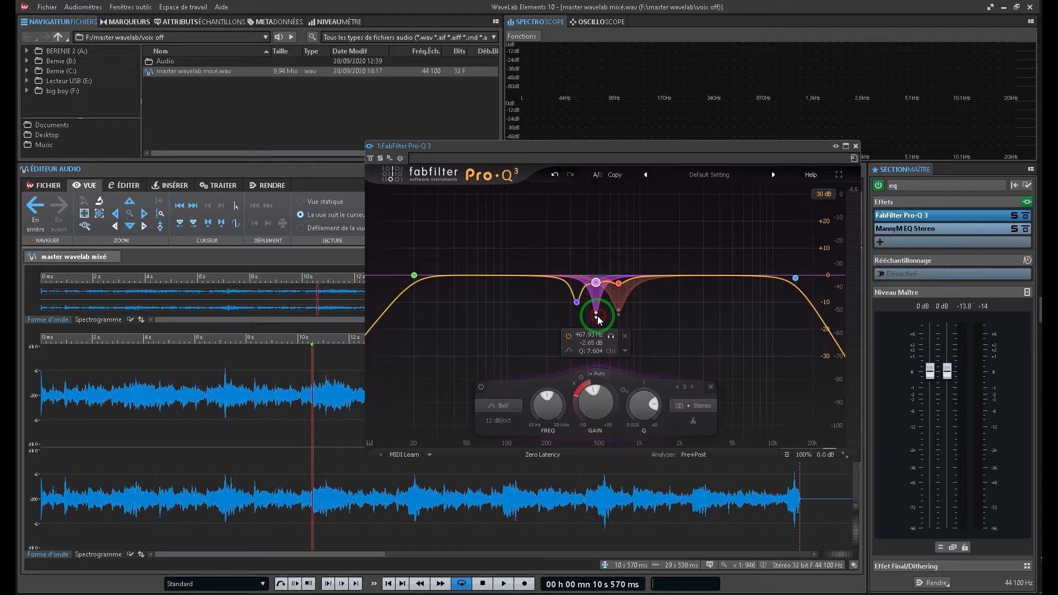
left_click(579, 305)
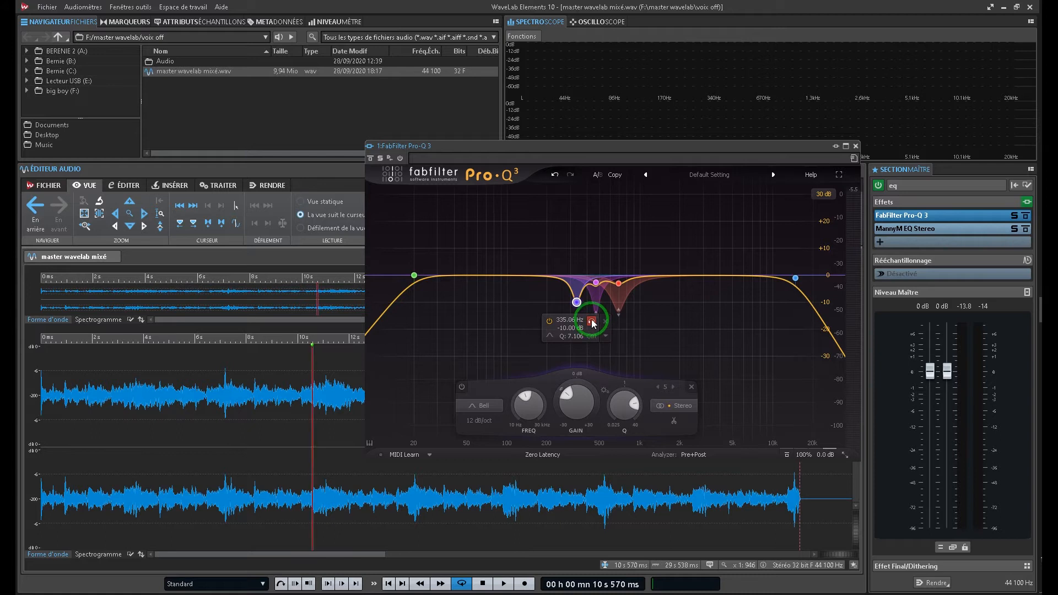
left_click(606, 336)
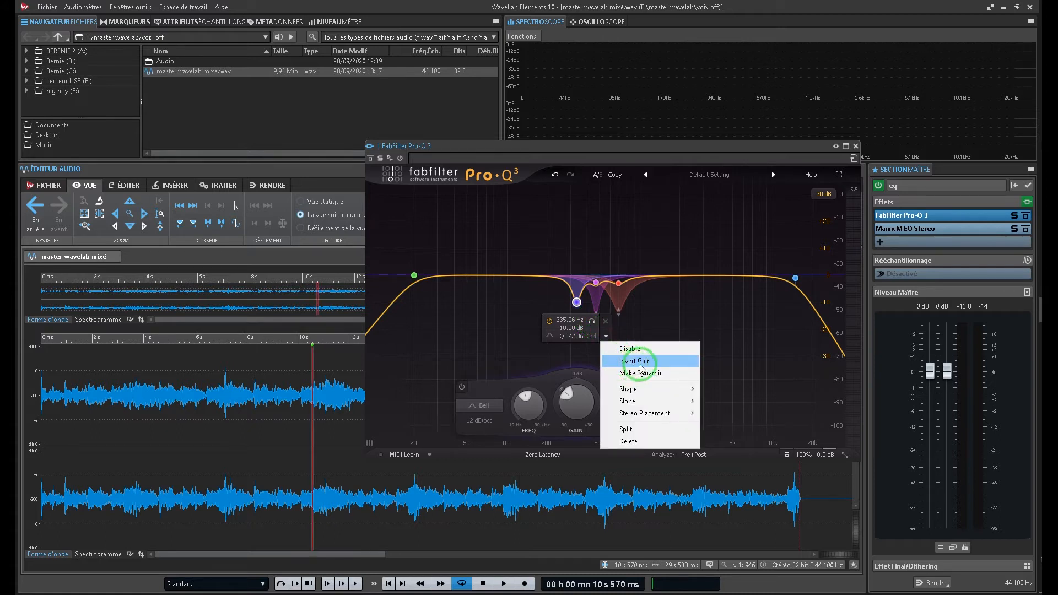
left_click(666, 373)
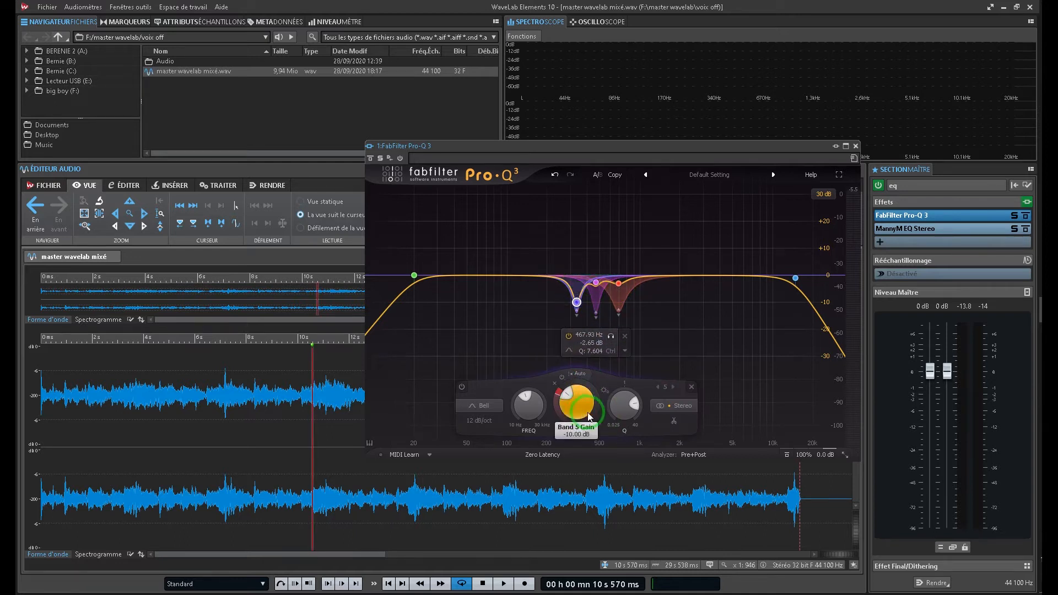
Move the 335 Hz band to about 329 Hz at -3.9 dB and turn off automatic threshold for the 329 Hz and 468 Hz bands.
mouse_move(576, 304)
left_mouse_down()
mouse_move(576, 288)
mouse_move(576, 319)
left_mouse_up()
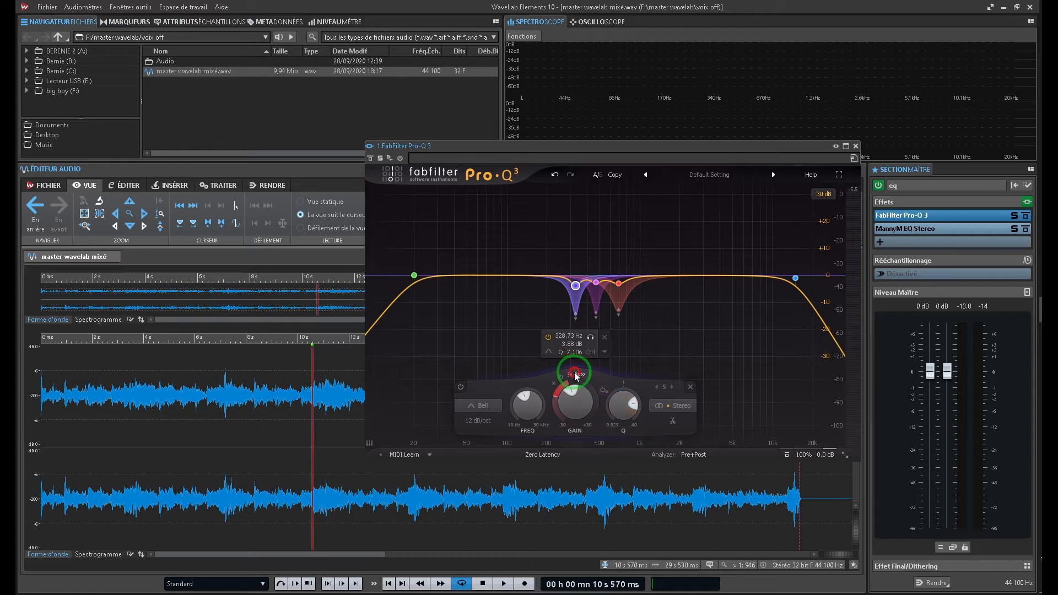
left_click(576, 375)
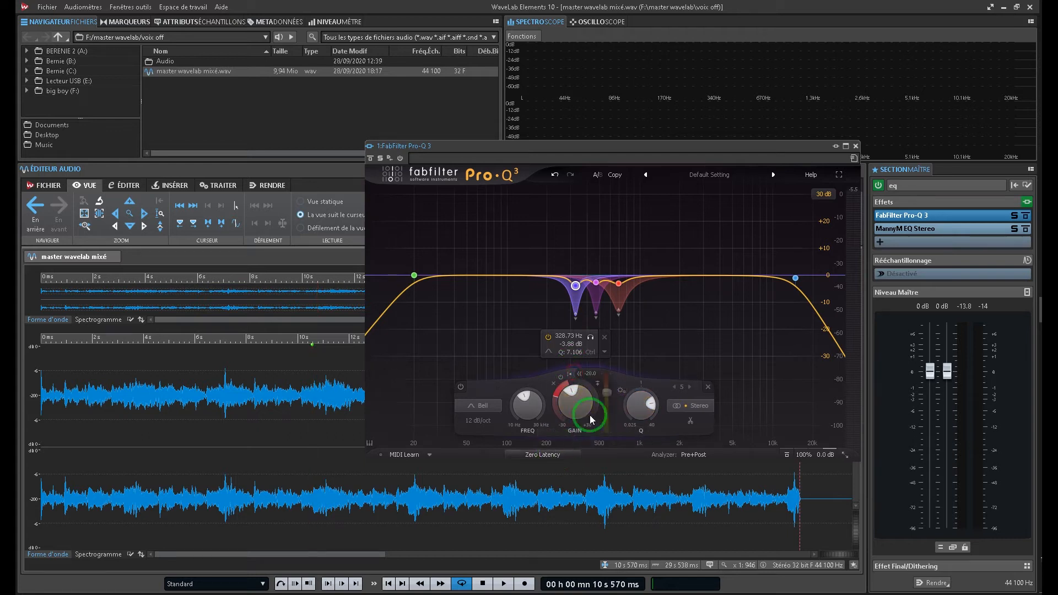
left_click(596, 283)
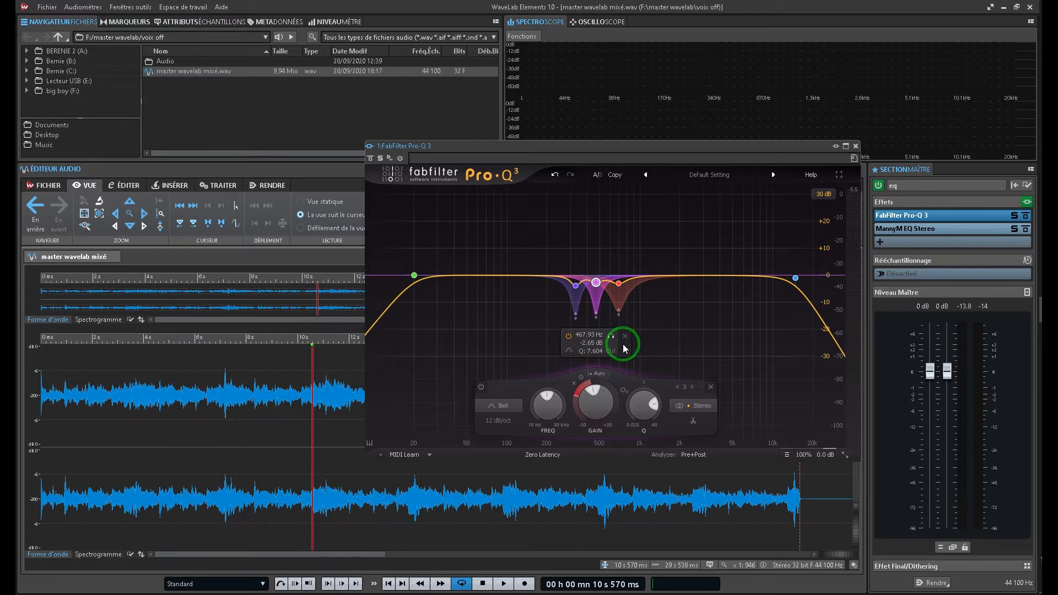
left_click(604, 375)
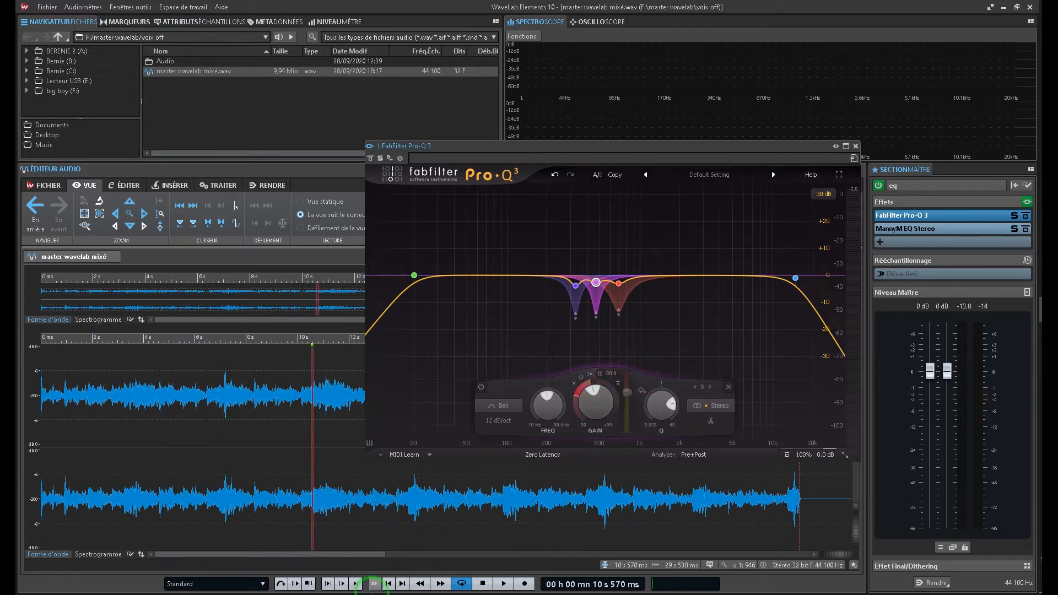
Play the track from the start and lower the 468 Hz band's dynamic threshold to about -26.1 dB.
left_click(388, 584)
left_click(507, 584)
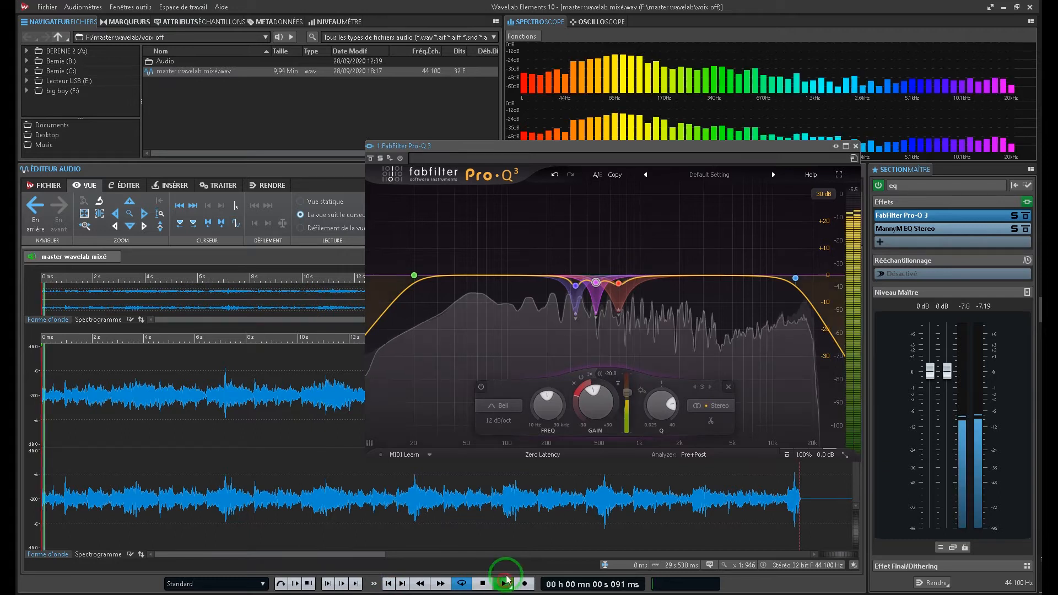
left_click(601, 292)
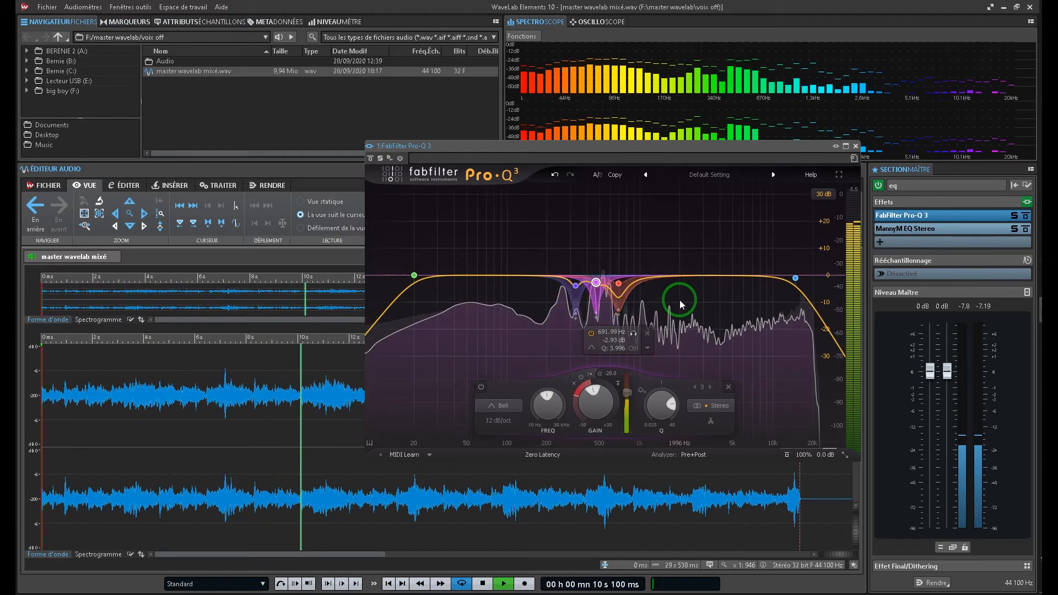
mouse_move(684, 303)
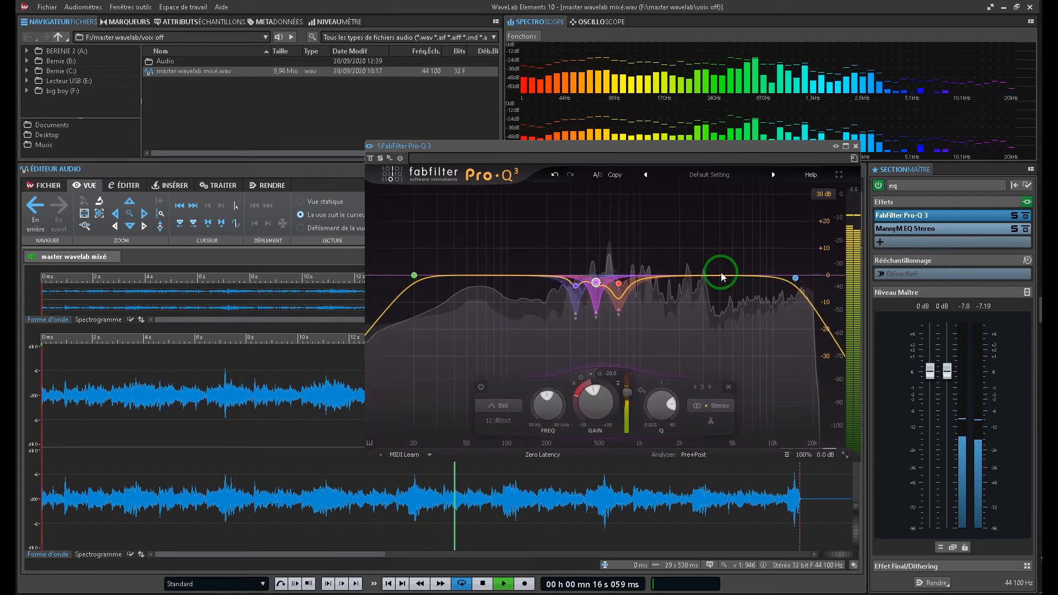
mouse_move(595, 282)
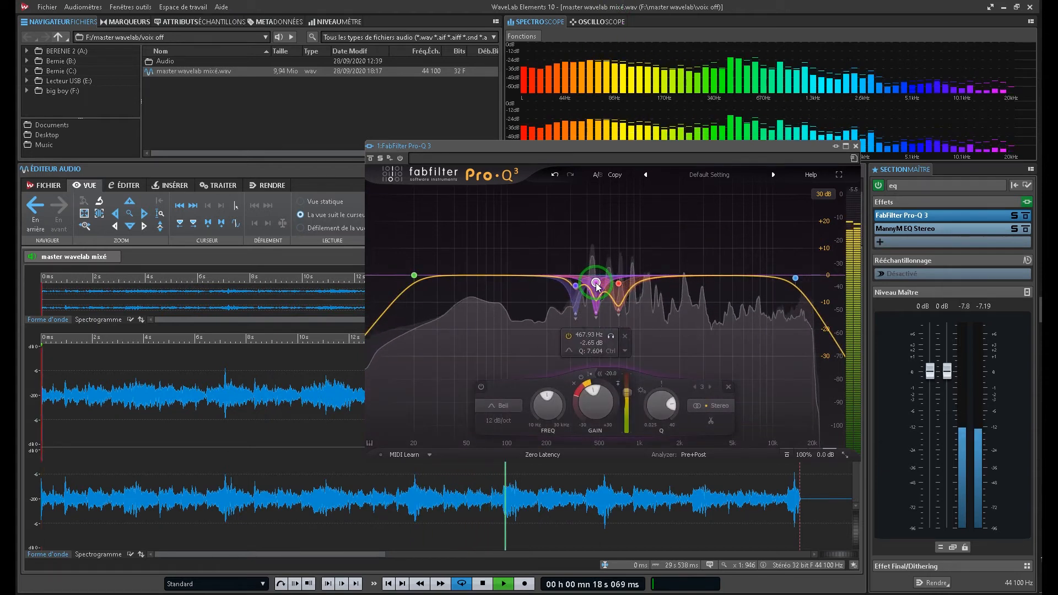
mouse_move(628, 402)
left_mouse_down()
mouse_move(634, 380)
mouse_move(633, 408)
mouse_move(634, 395)
left_mouse_up()
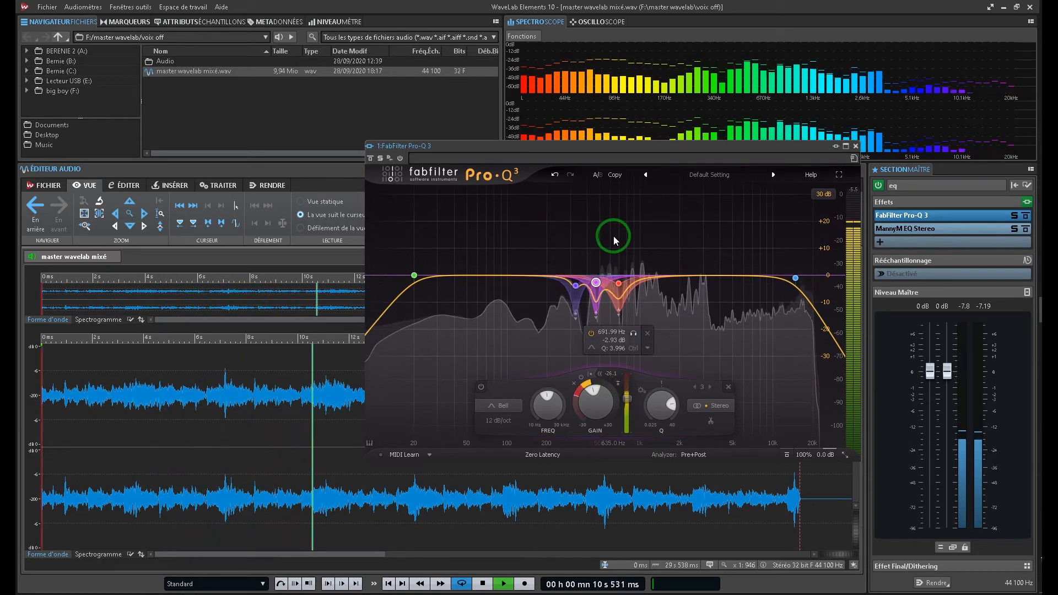
Audition the 692 Hz band in solo during playback.
left_click(635, 333)
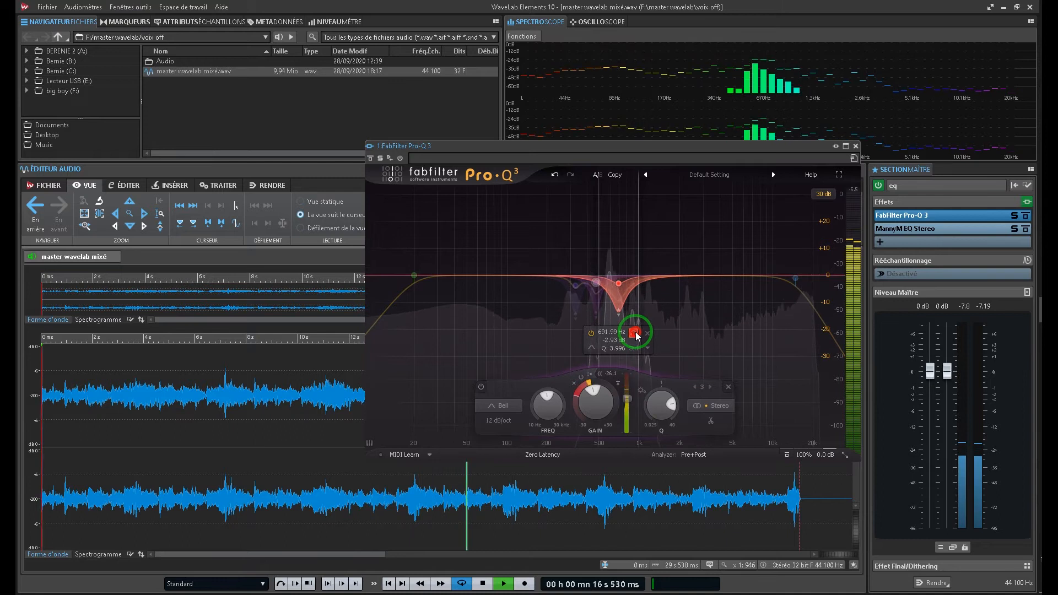
left_click(618, 284)
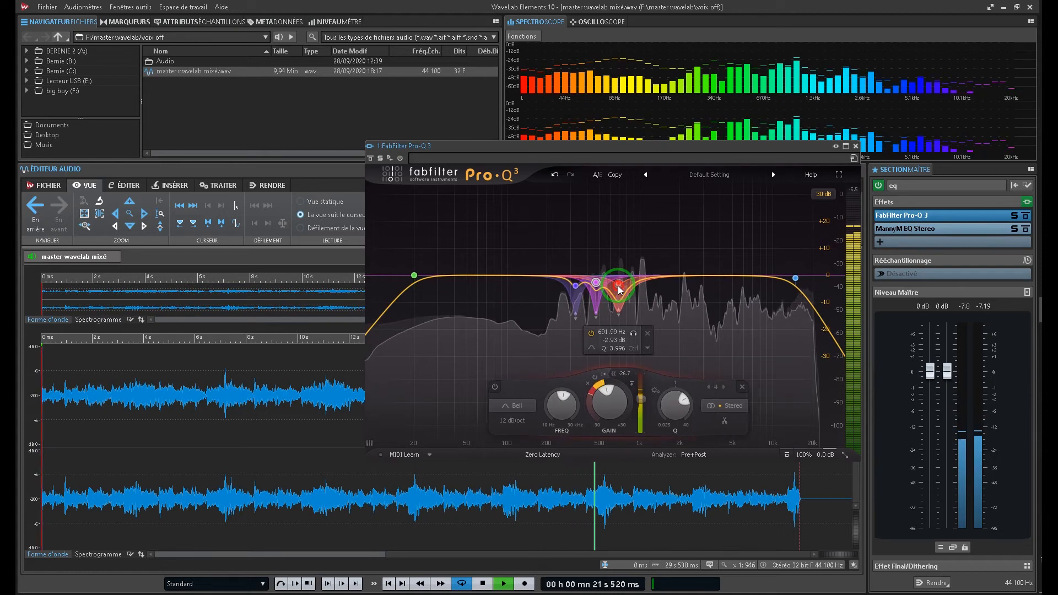
left_click(634, 334)
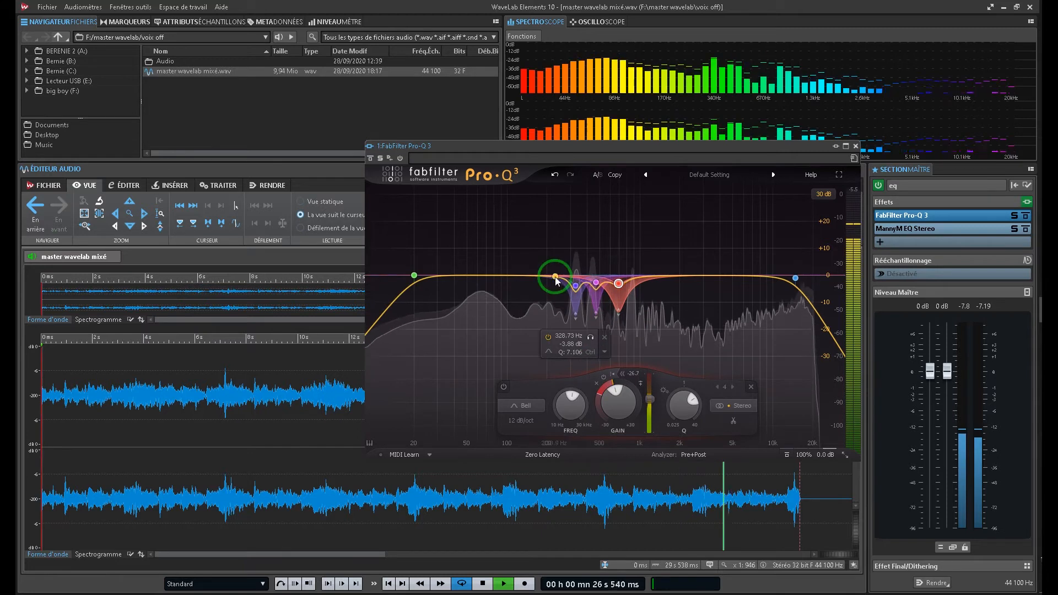
Audition the 692 Hz band again and lower the 329 Hz band's dynamic threshold to about -29.5 dB during playback.
left_click(576, 287)
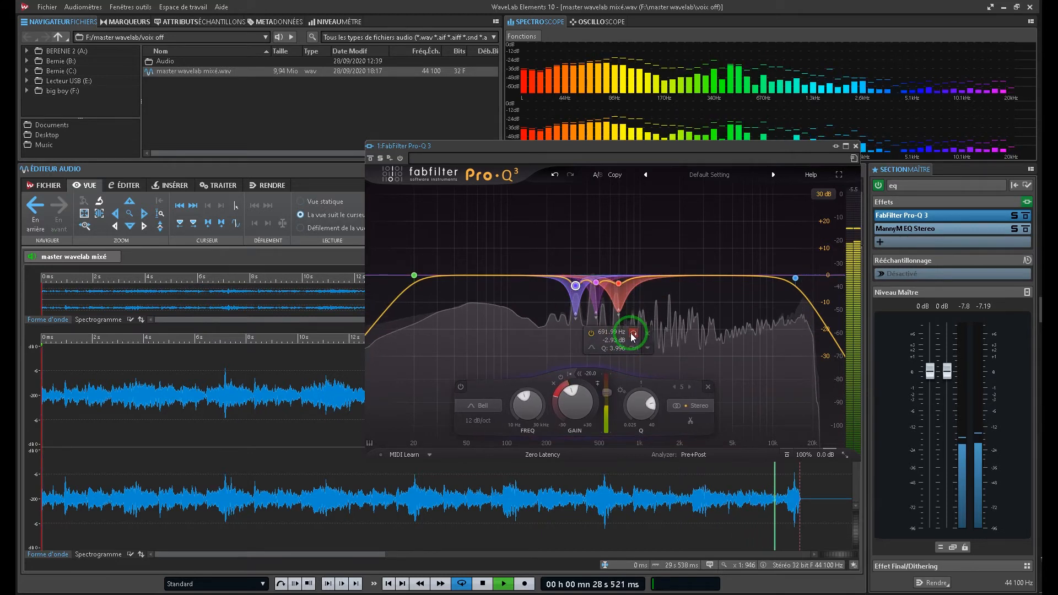
left_click(632, 334)
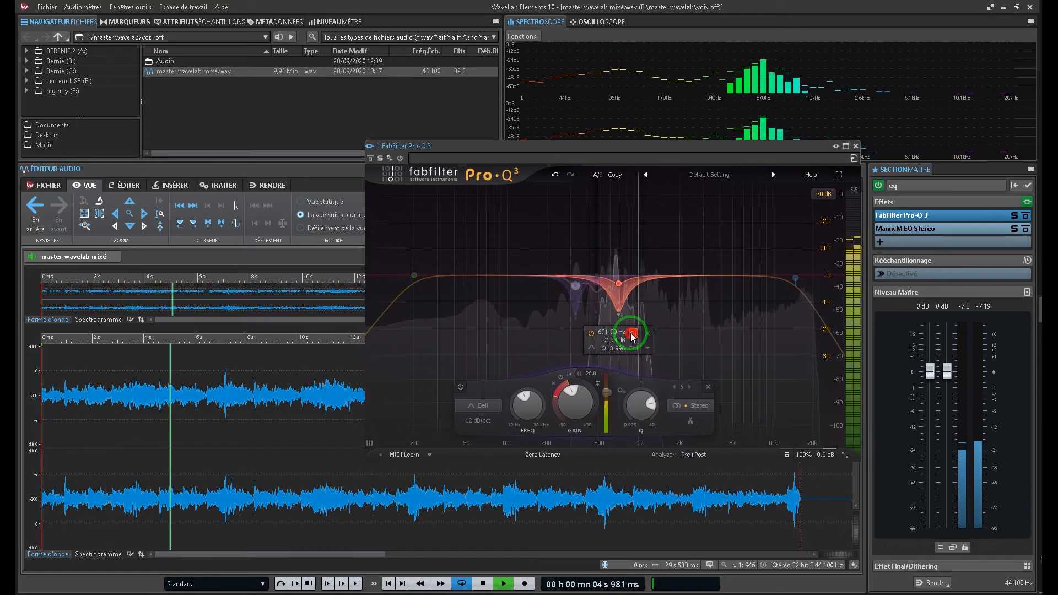
mouse_move(573, 284)
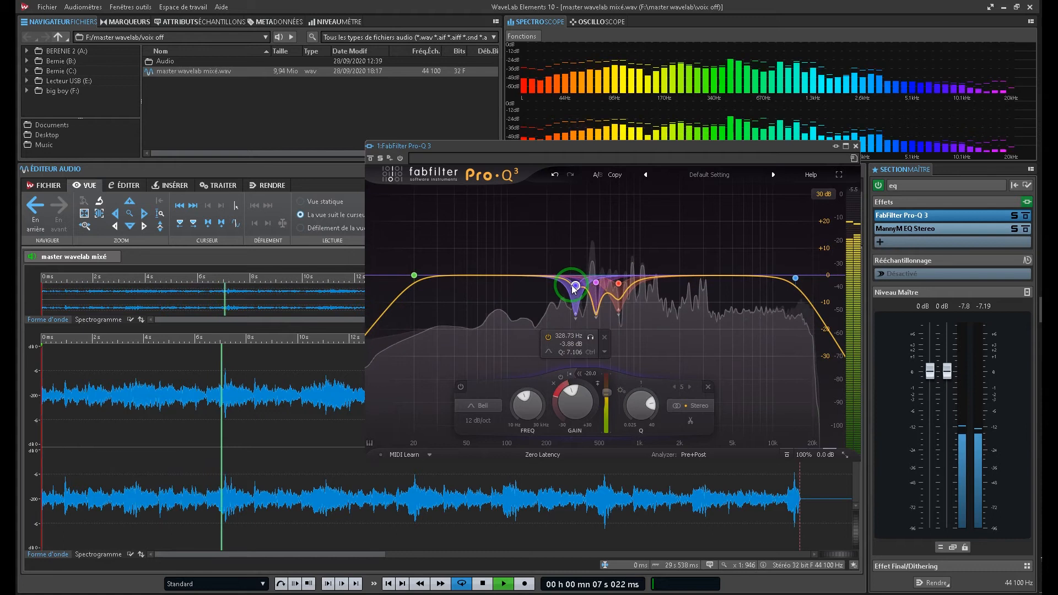
mouse_move(605, 396)
left_mouse_down()
mouse_move(603, 413)
mouse_move(602, 404)
left_mouse_up()
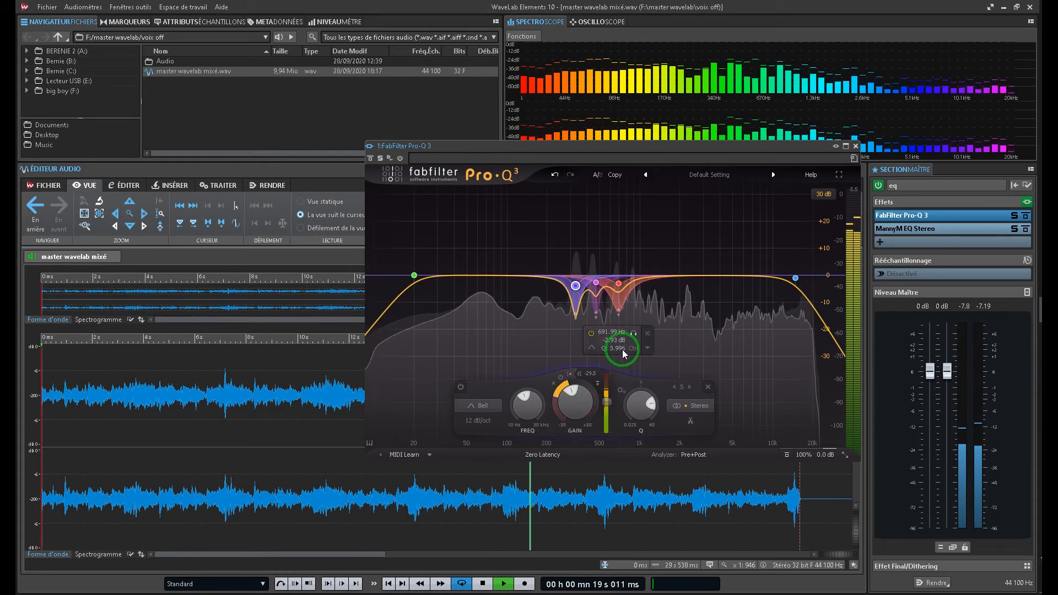
Audition the 468 Hz and 329 Hz bands in solo, and stop playback.
mouse_move(596, 315)
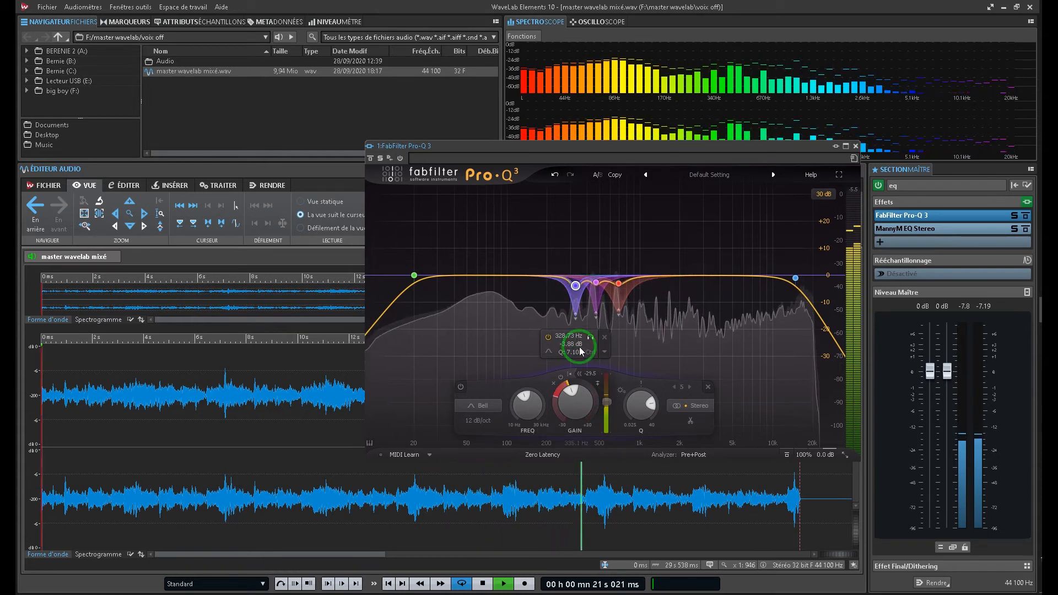
left_click(611, 334)
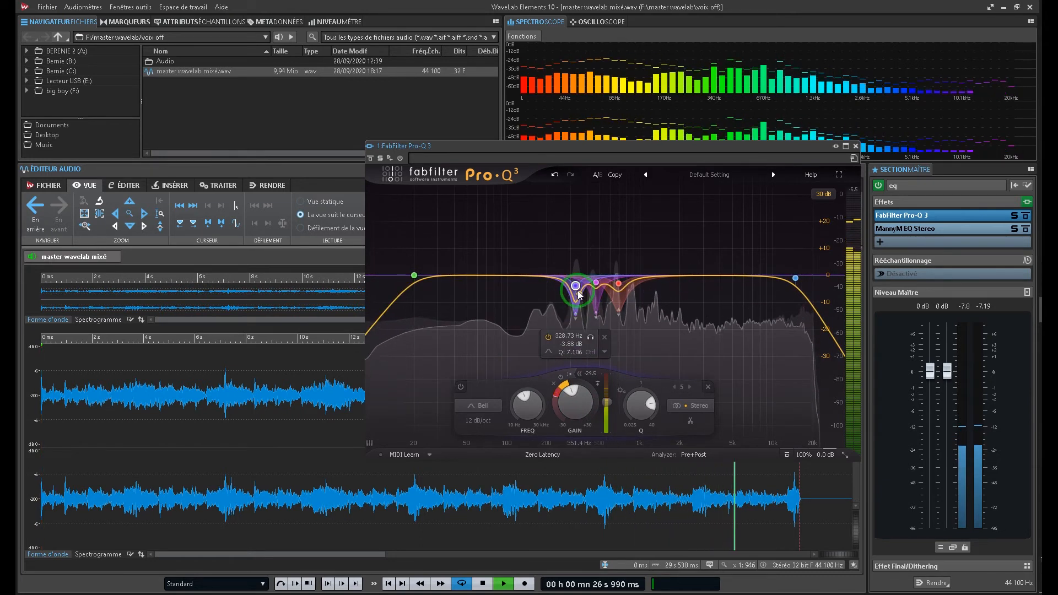
left_click(589, 338)
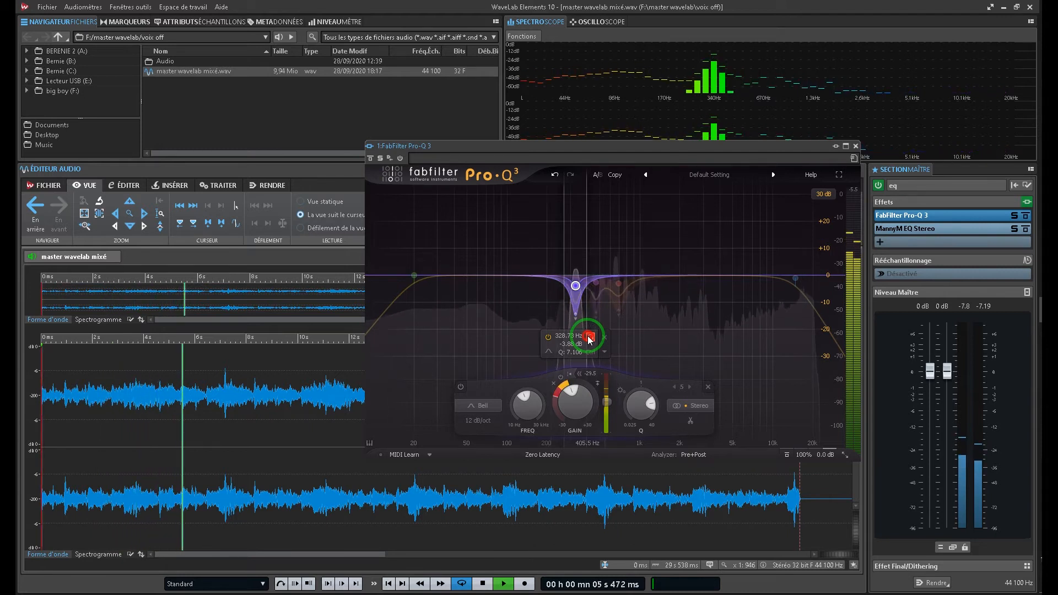
mouse_move(592, 305)
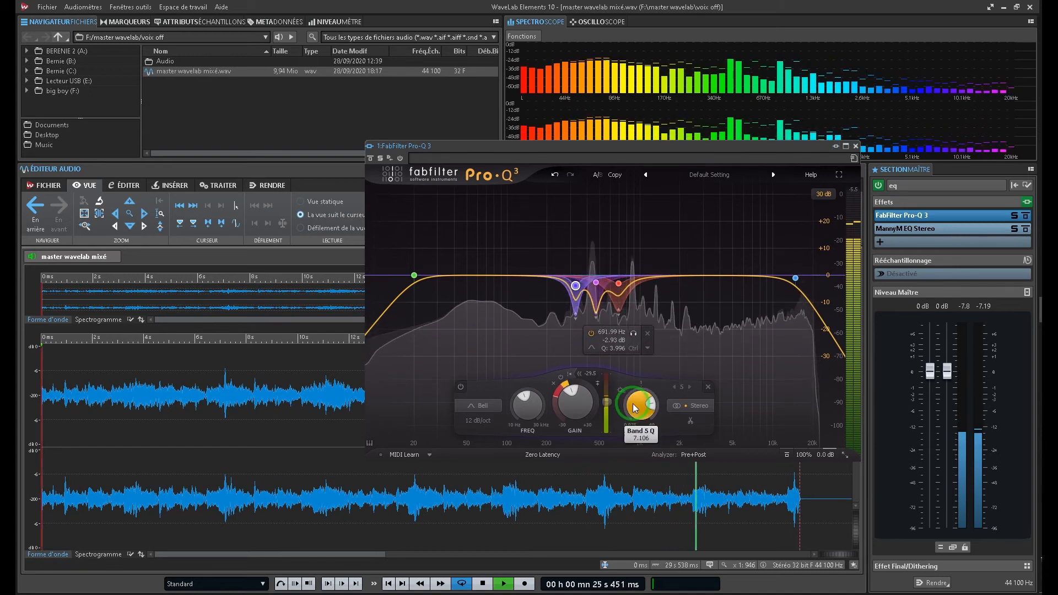
key("space")
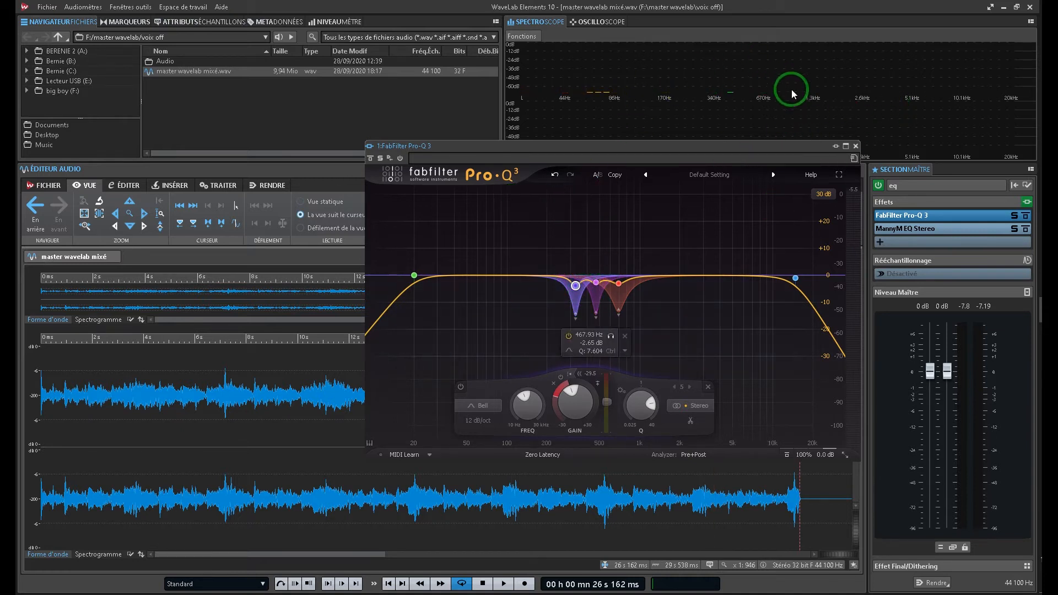
Close the FabFilter Pro-Q 3 window and open the MannyM EQ Stereo effect, reviewing the Pro-Q 3 curve once more.
left_click(856, 146)
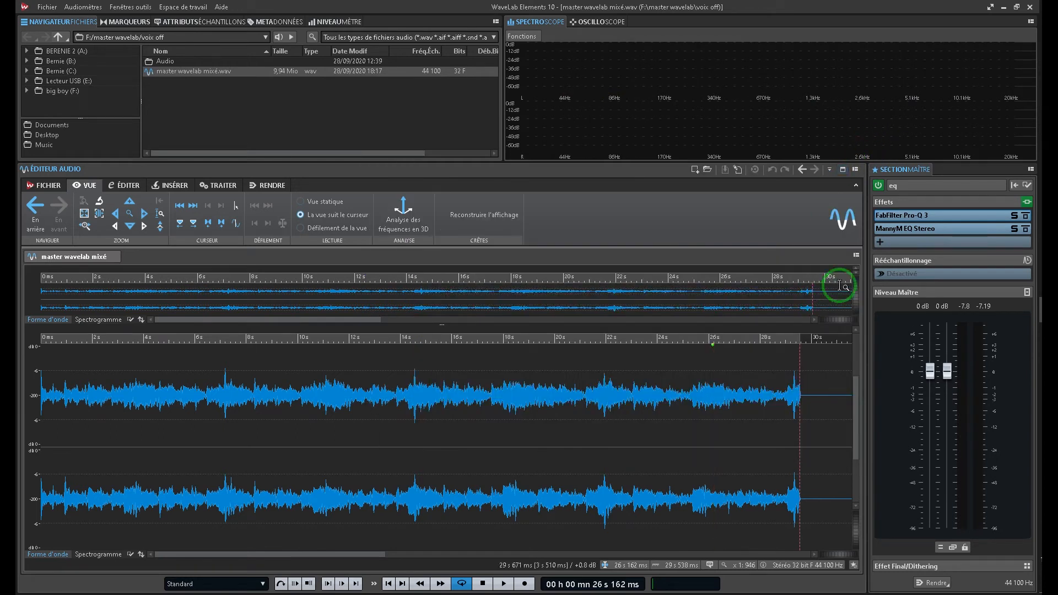
left_click(930, 232)
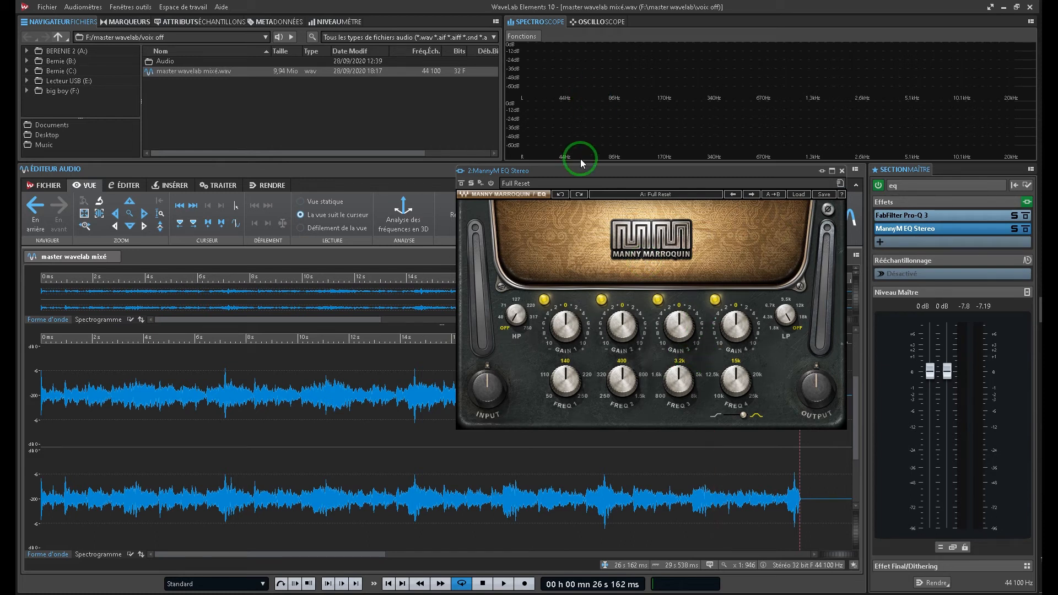
left_click(942, 217)
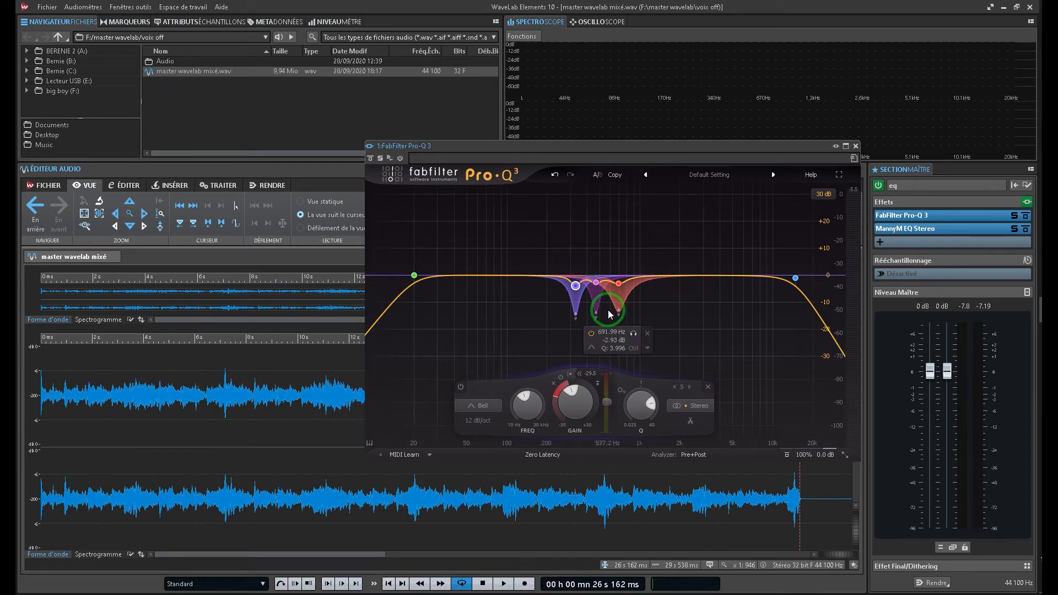
left_click(855, 147)
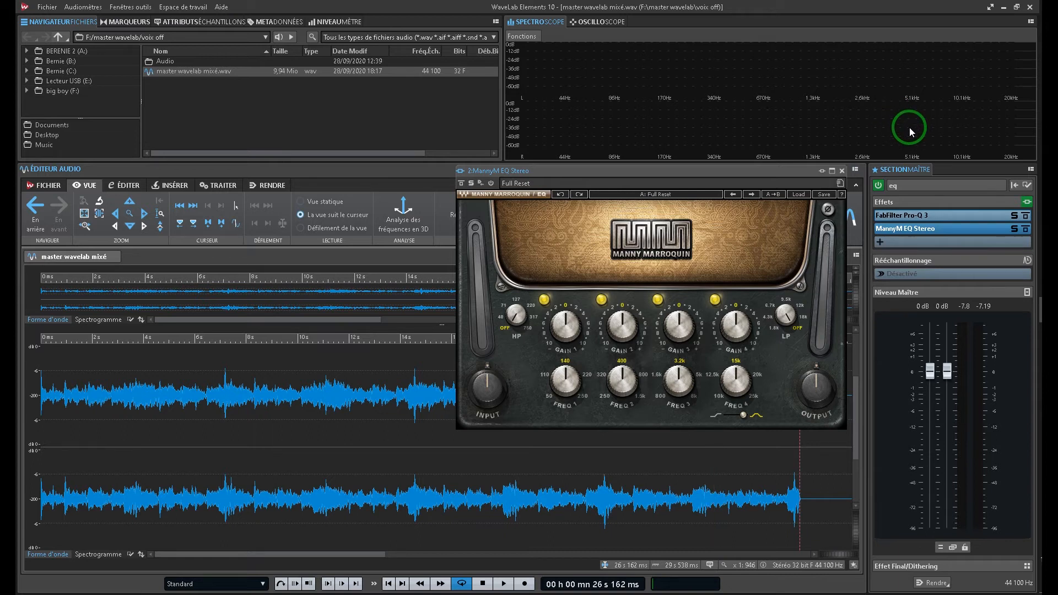
Audition the track, stop playback, and set MannyM EQ's band 3 to about 5 kHz with a gain of 6.0.
left_click(507, 584)
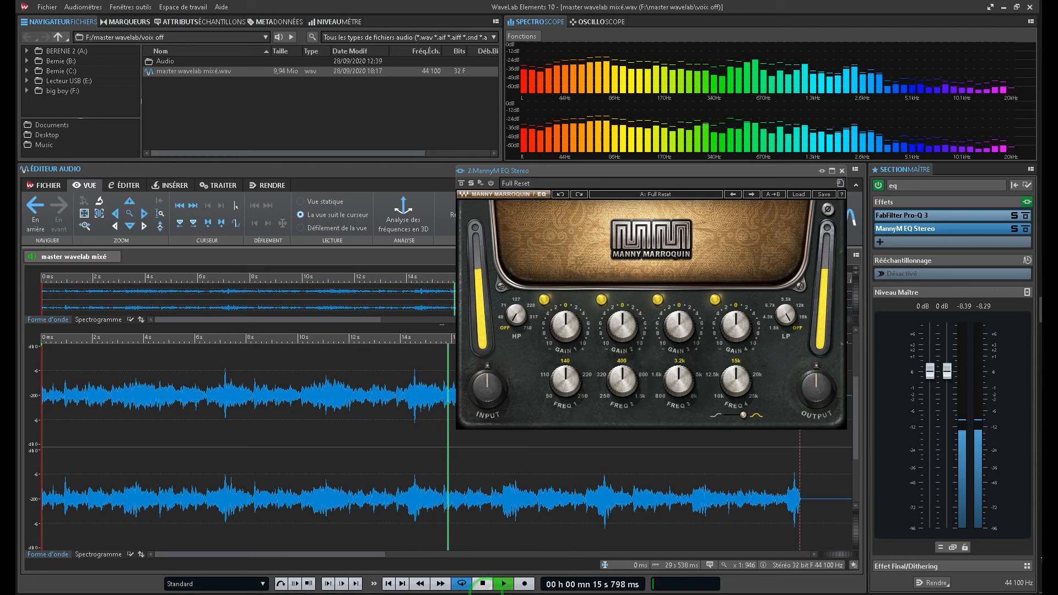
left_click(483, 584)
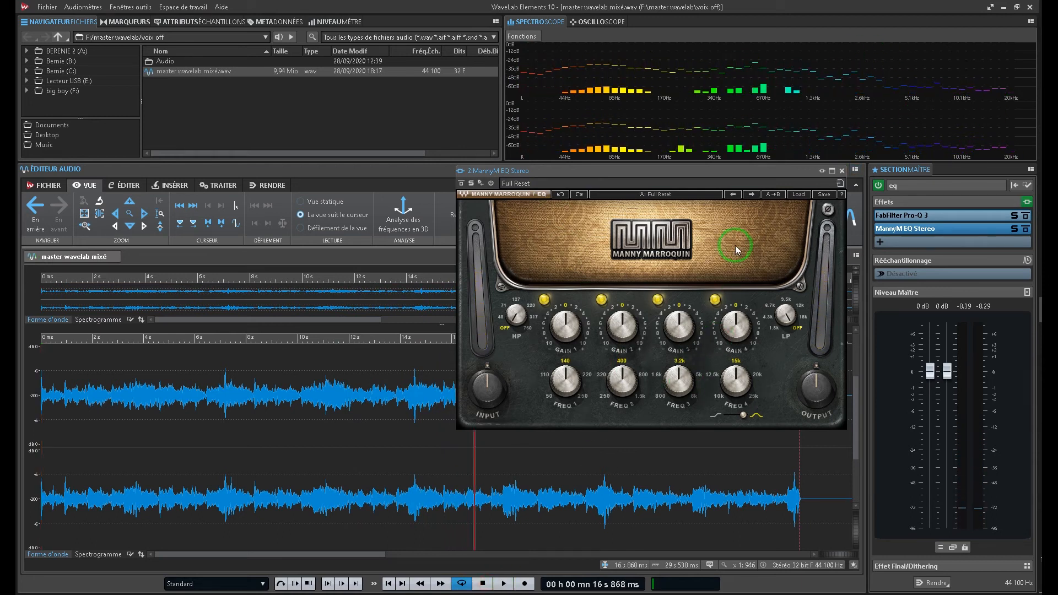
left_click(672, 389)
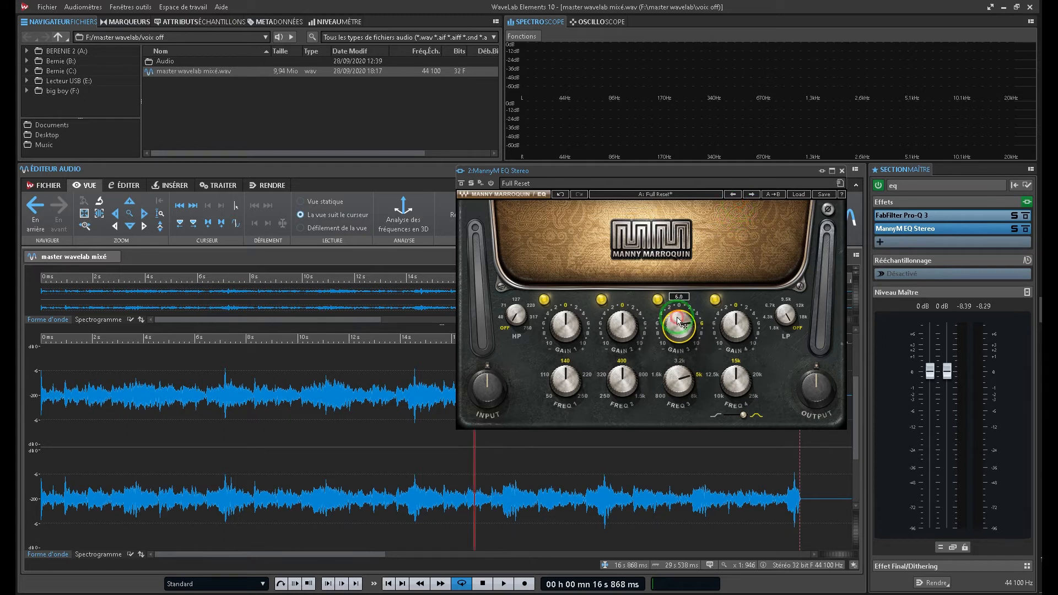
Compare the sound and spectrum during playback with MannyM EQ bypassed and re-enabled.
left_click(504, 583)
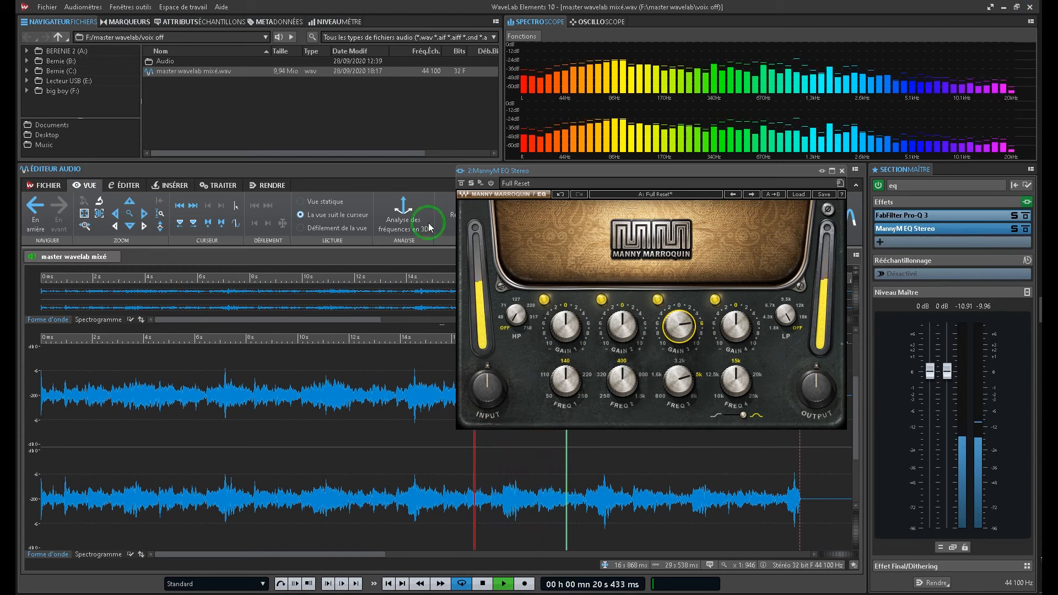
left_click(490, 183)
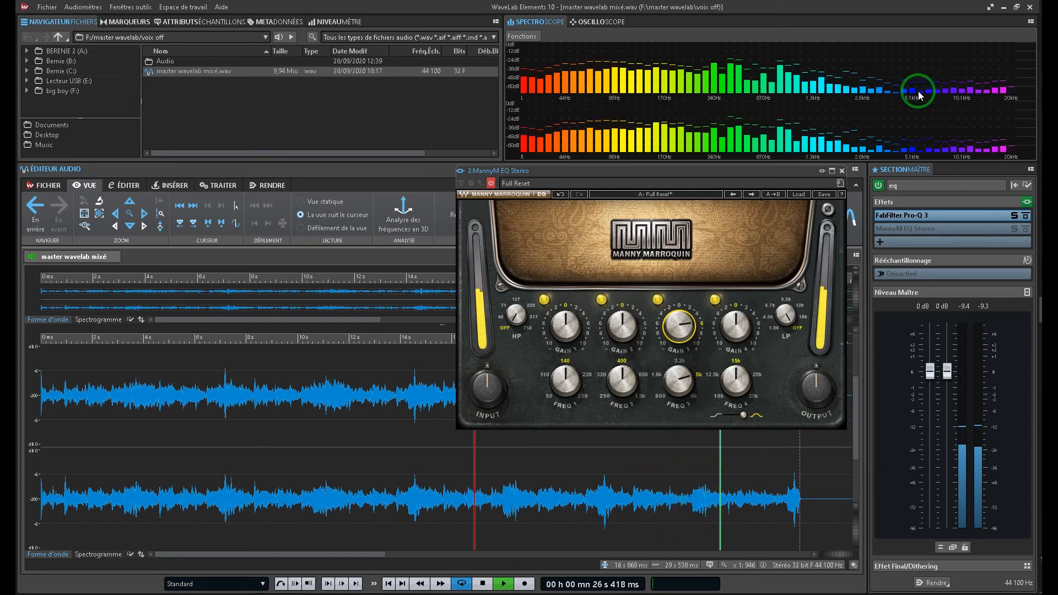
left_click(491, 183)
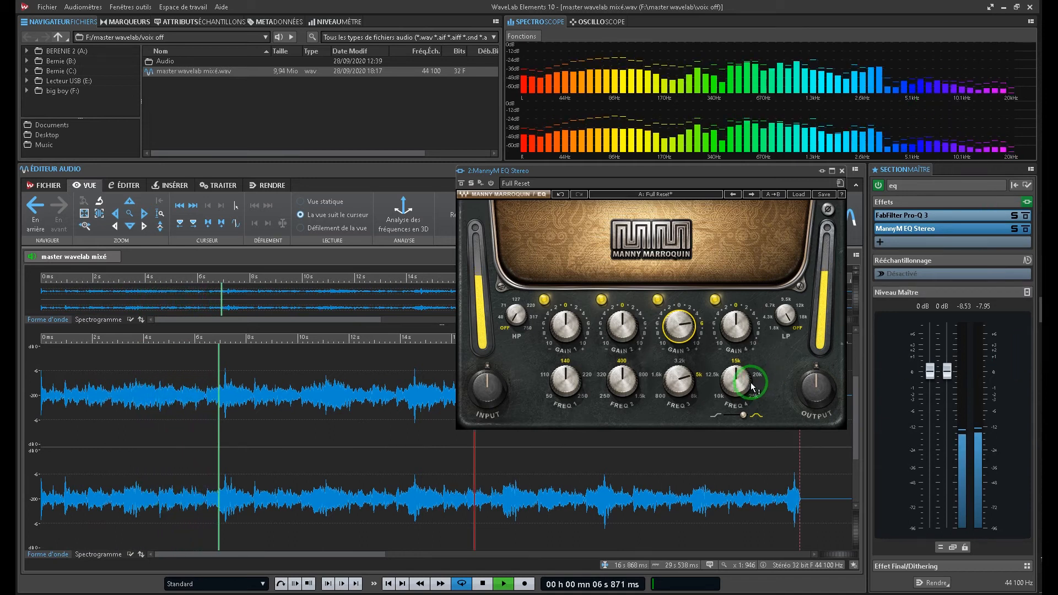
Stop playback, set MannyM EQ's band 4 to 10 kHz with a gain of about 4, and audition the track.
key("space")
left_click_drag(723, 370, 738, 414)
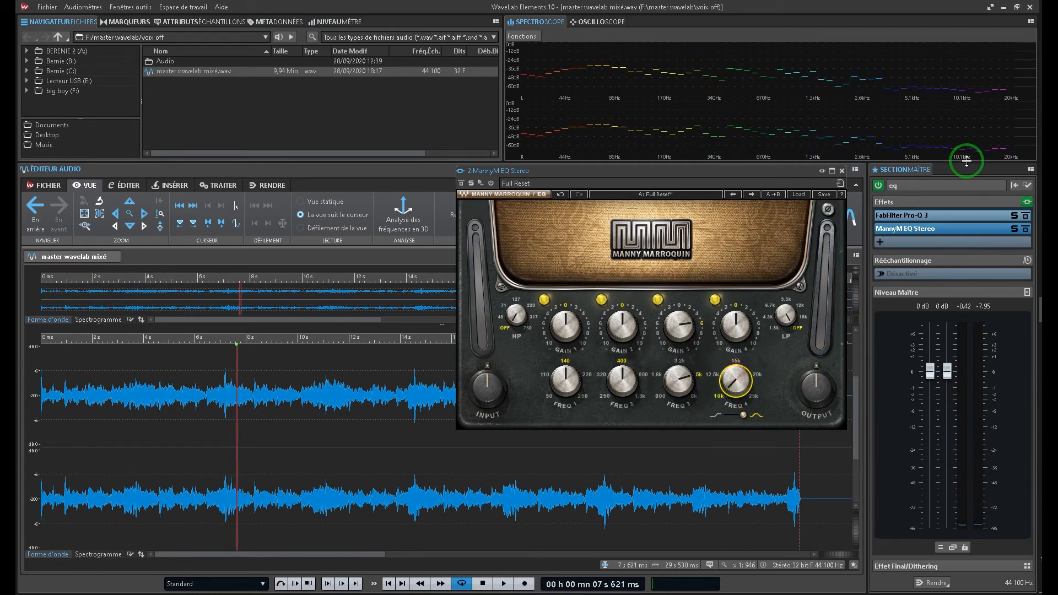
left_click(978, 92)
left_click(733, 328)
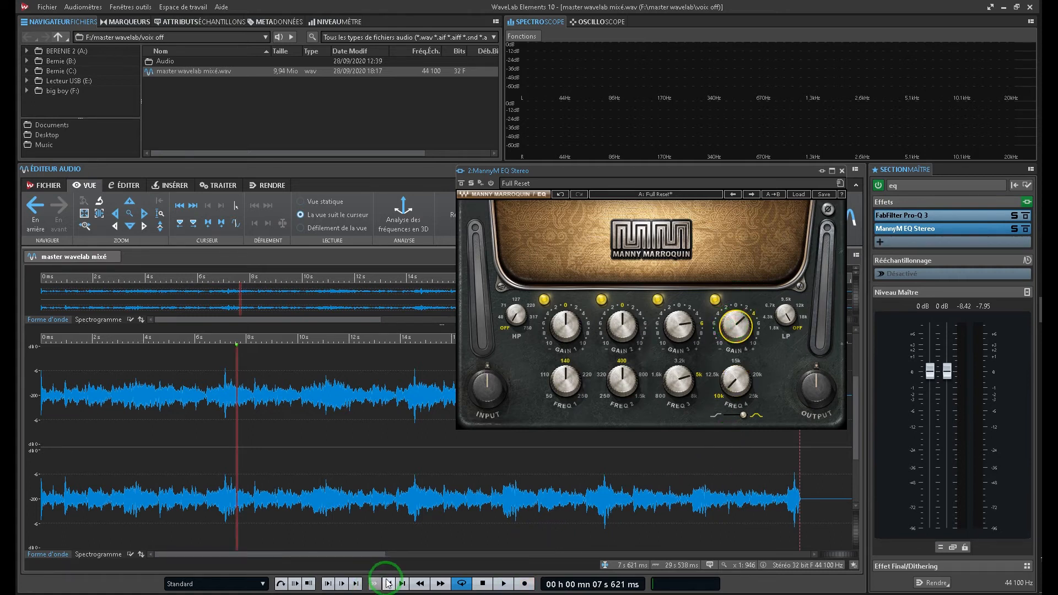
left_click(503, 584)
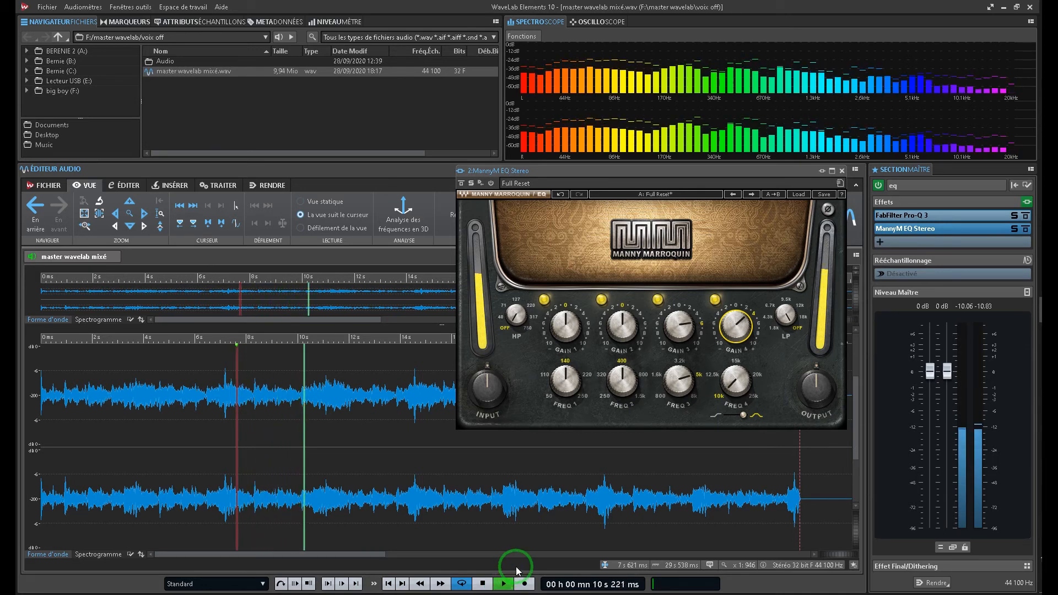
mouse_move(746, 332)
left_mouse_down()
mouse_move(755, 380)
mouse_move(764, 328)
mouse_move(745, 332)
left_mouse_up()
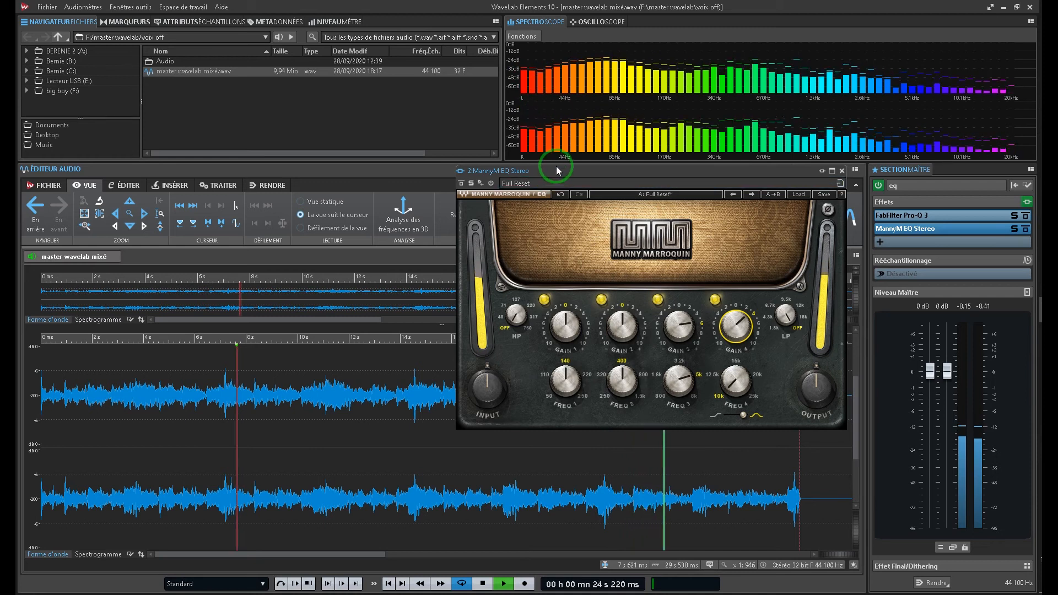
Set MannyM EQ's band 1 to 50 Hz with a slight gain boost during playback, then close the effect window and stop playback.
left_click_drag(557, 166, 563, 190)
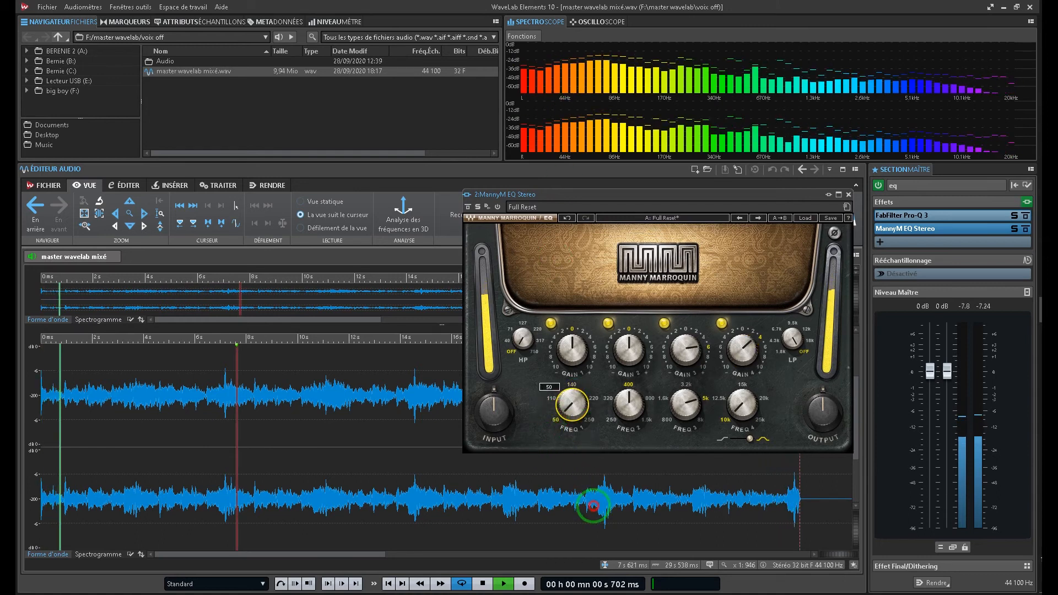
left_click_drag(567, 347, 582, 329)
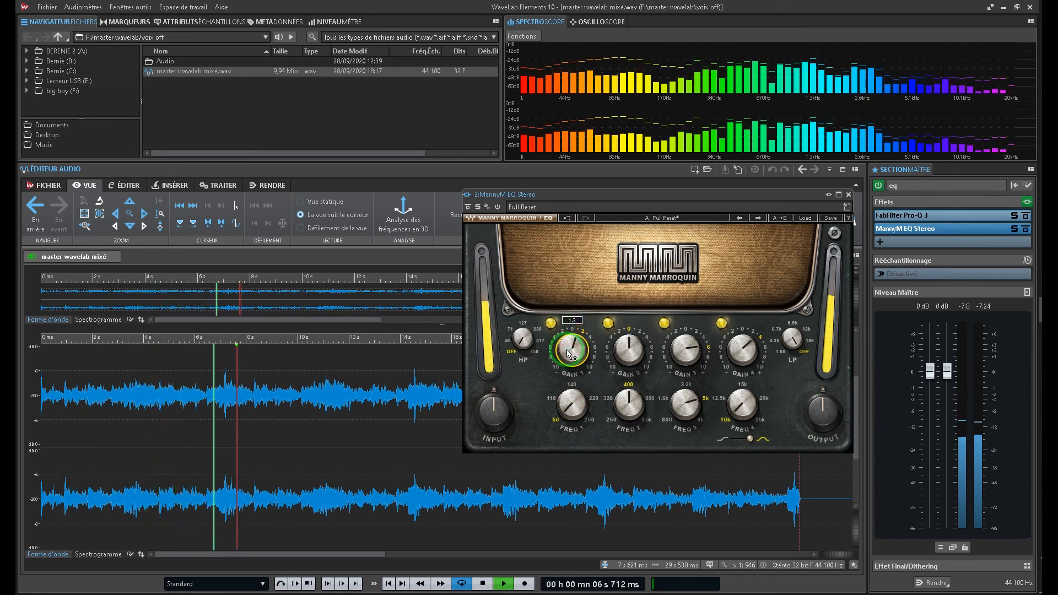
mouse_move(560, 354)
left_mouse_down()
mouse_move(583, 338)
mouse_move(575, 349)
left_mouse_up()
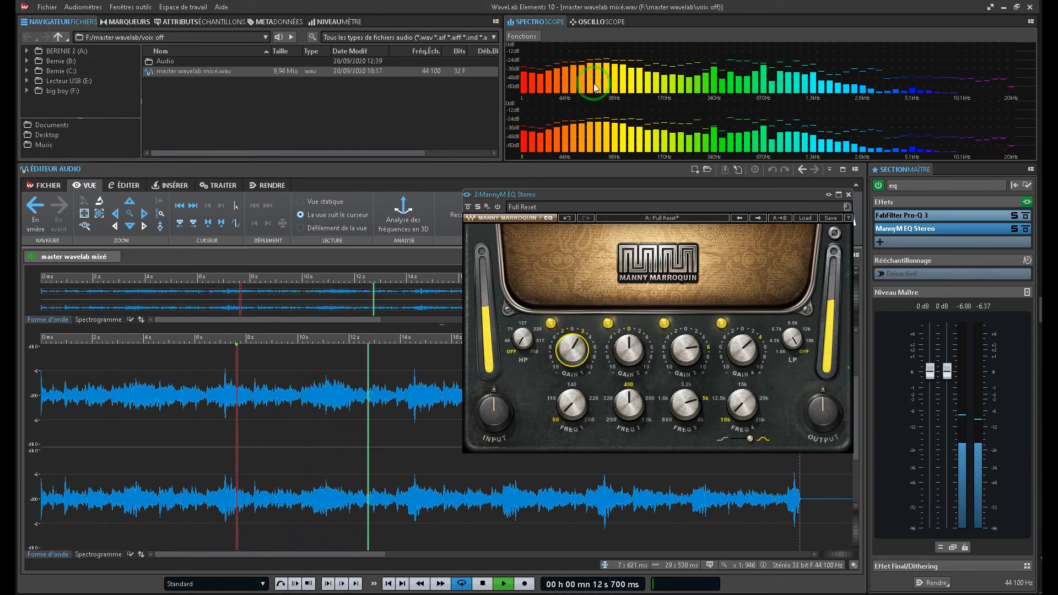
left_click(848, 194)
key("space")
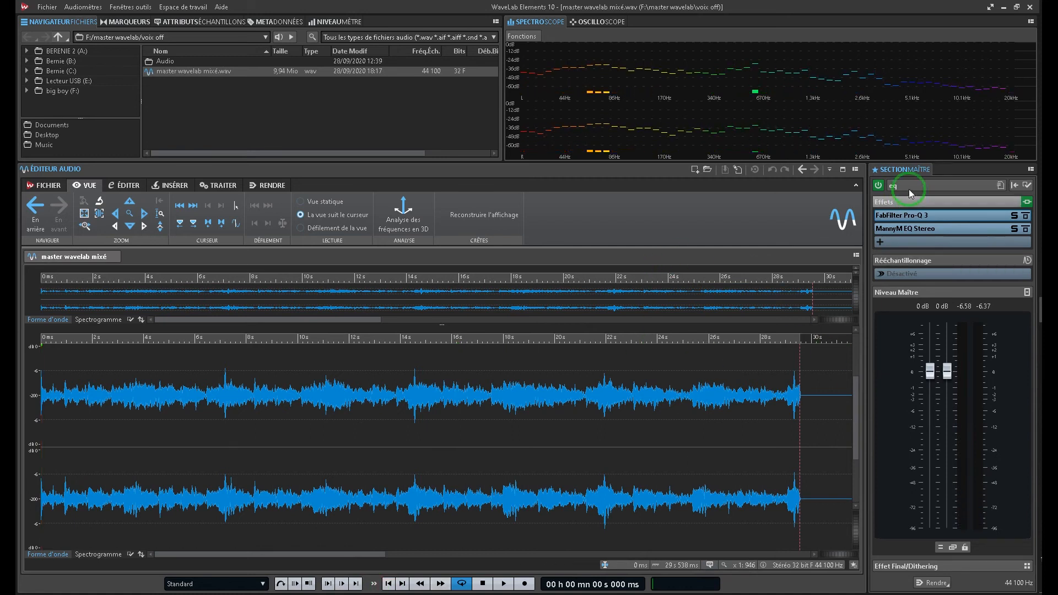
Open FabFilter Pro-Q 3 and add a high-shelf band at about 4 kHz, lowered to about -10 dB.
left_click(904, 216)
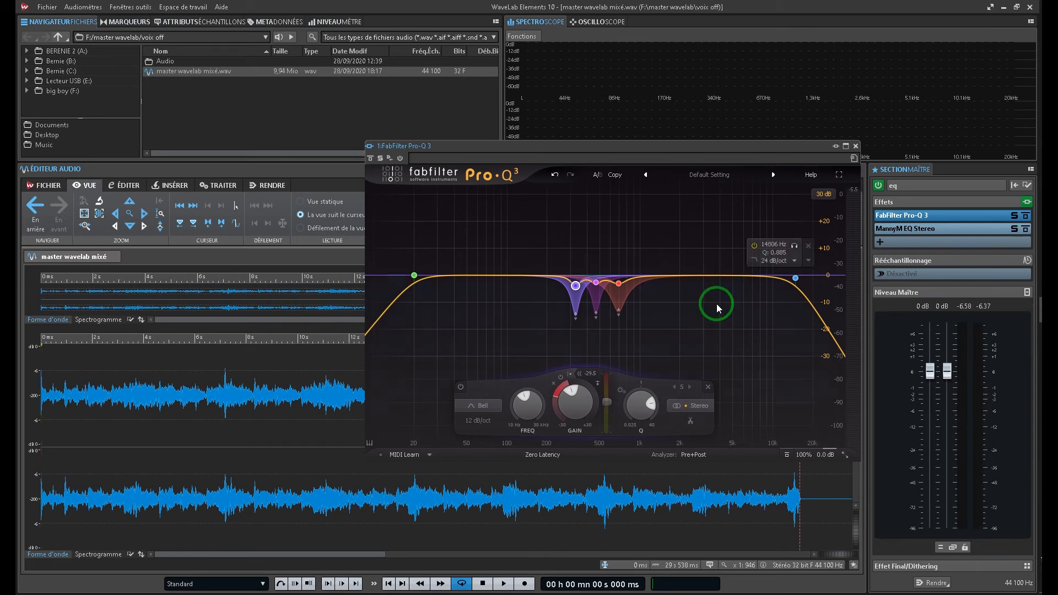
left_click(719, 276)
left_click(611, 407)
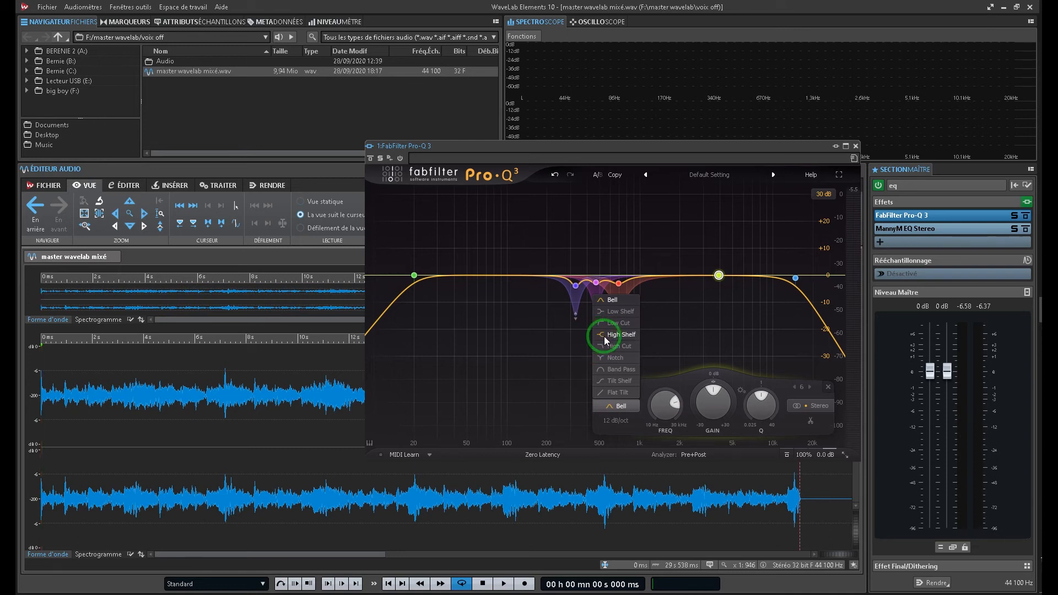
left_click(604, 336)
mouse_move(715, 293)
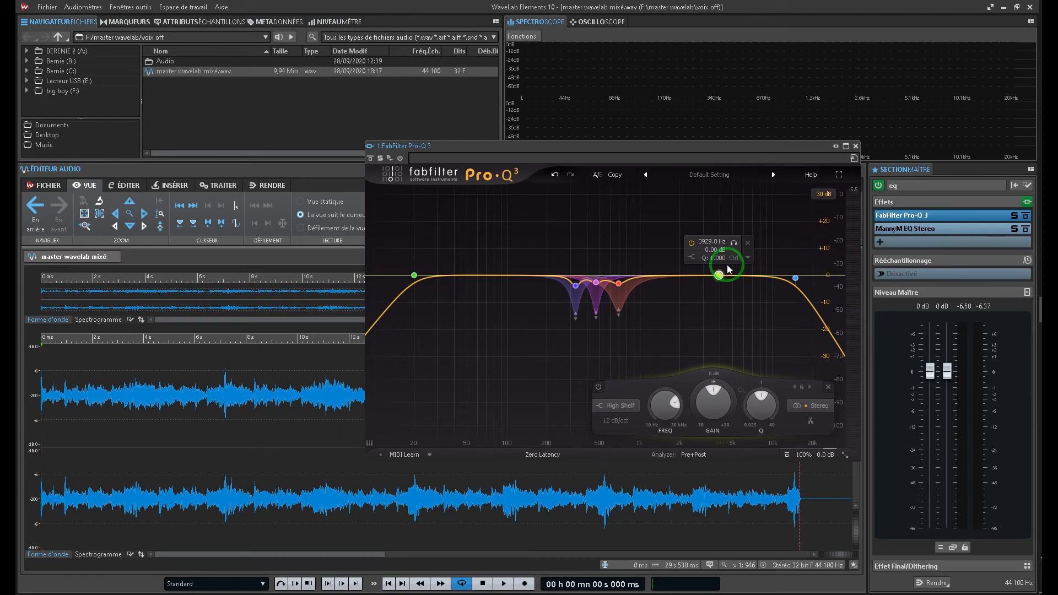
left_click_drag(719, 272, 722, 292)
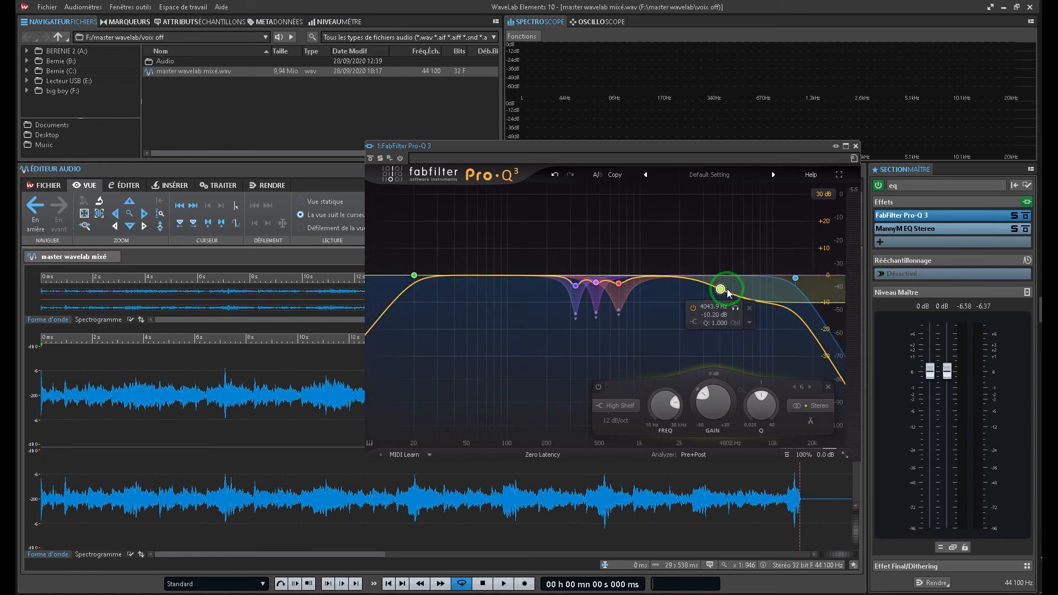
Ease the high shelf to about -4 dB at 4.5 kHz, audition it briefly, and delete the band.
mouse_move(723, 296)
left_mouse_down()
mouse_move(729, 270)
mouse_move(728, 302)
mouse_move(727, 279)
left_mouse_up()
key("space")
key("space")
right_click(727, 279)
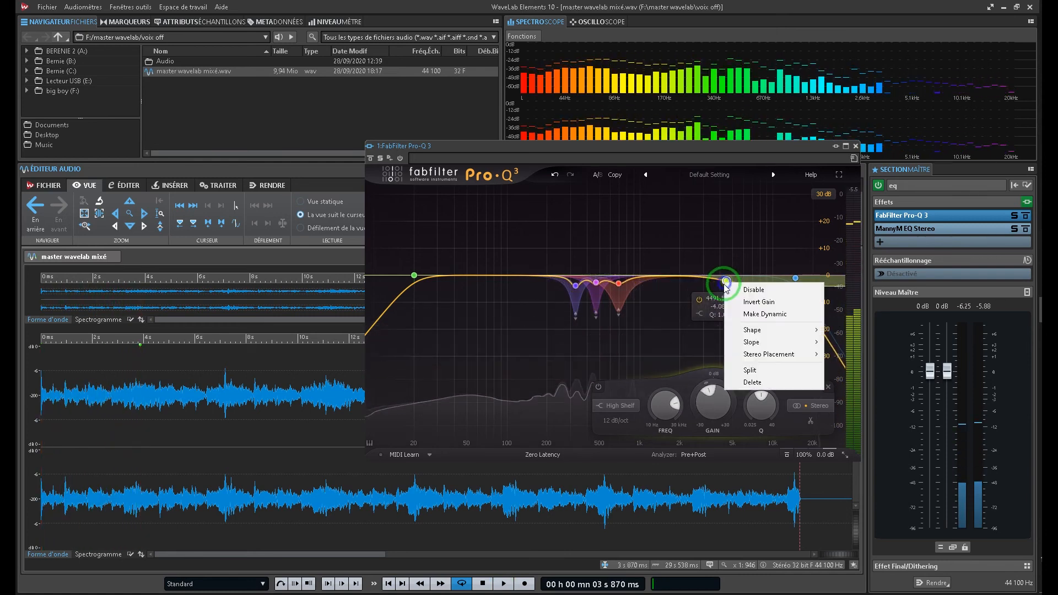
left_click(753, 382)
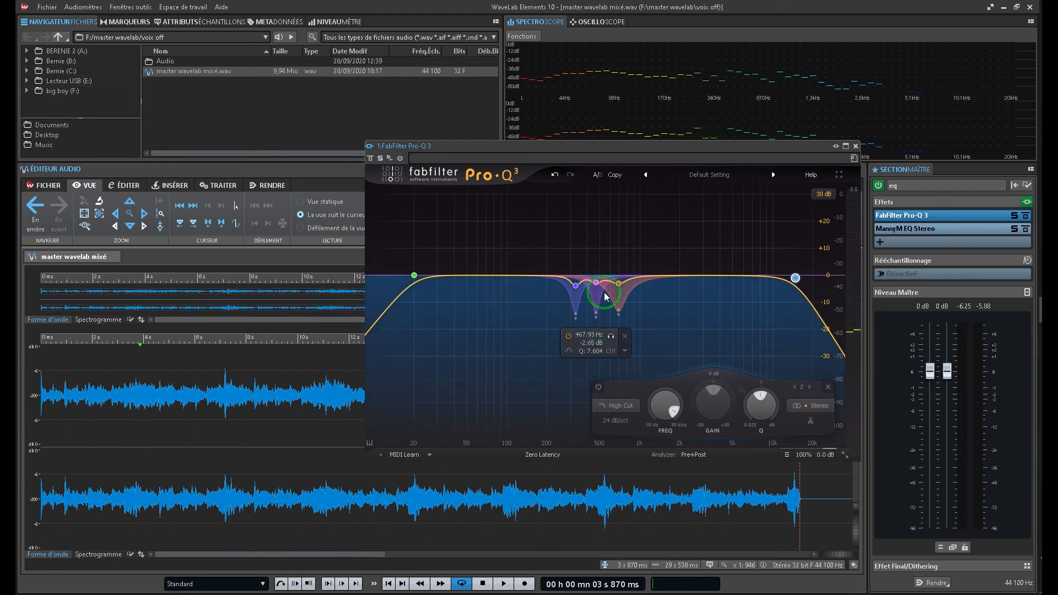
Try a low-shelf band at about 59 Hz and -1.8 dB, delete it, and close the FabFilter Pro-Q 3 window.
left_click(468, 278)
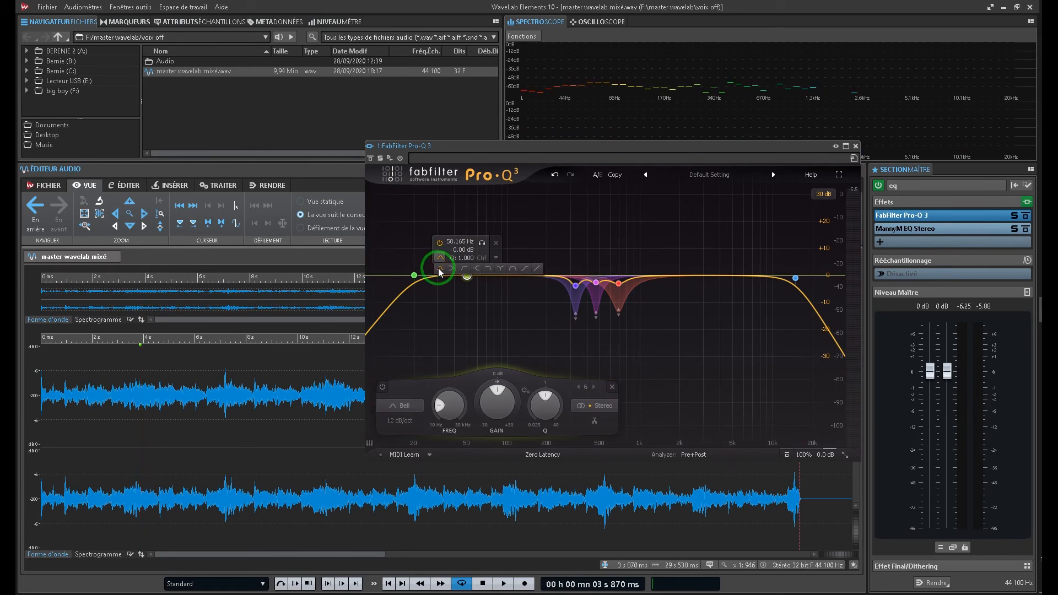
left_click(452, 271)
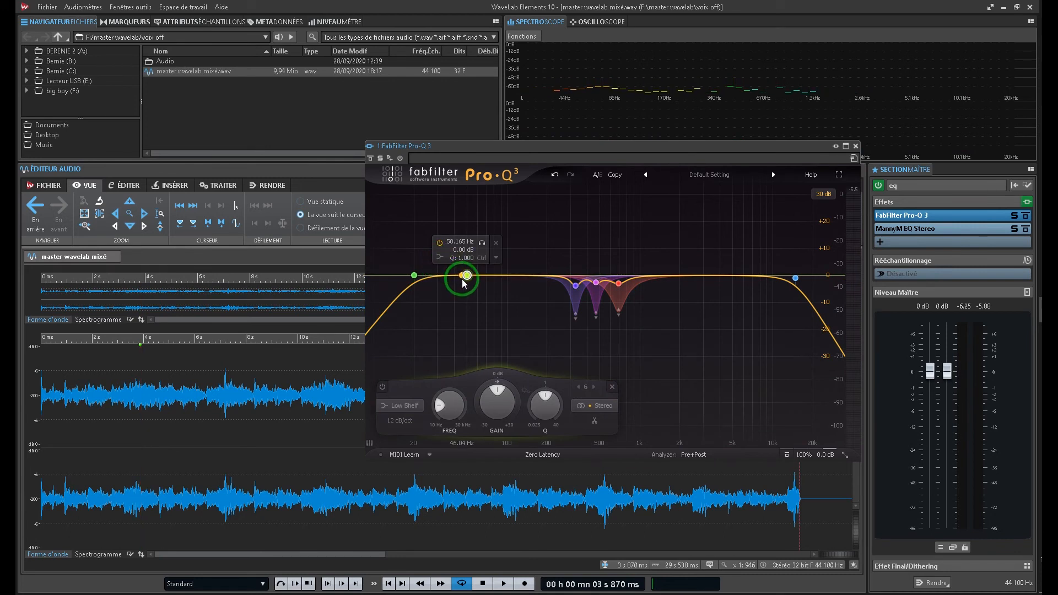
mouse_move(467, 276)
left_mouse_down()
mouse_move(468, 293)
mouse_move(477, 283)
left_mouse_up()
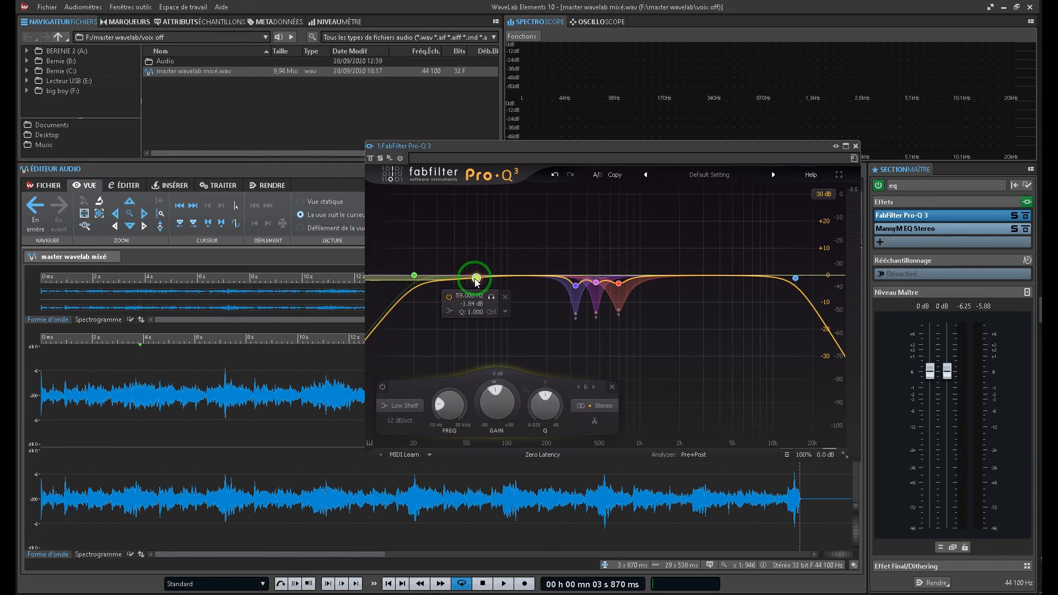
right_click(476, 280)
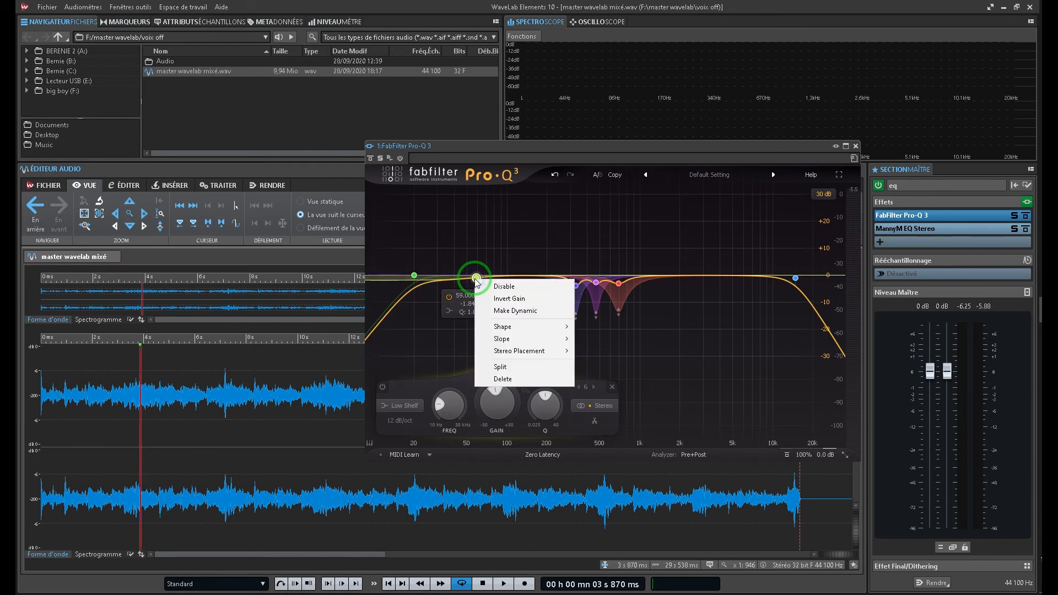
left_click(505, 380)
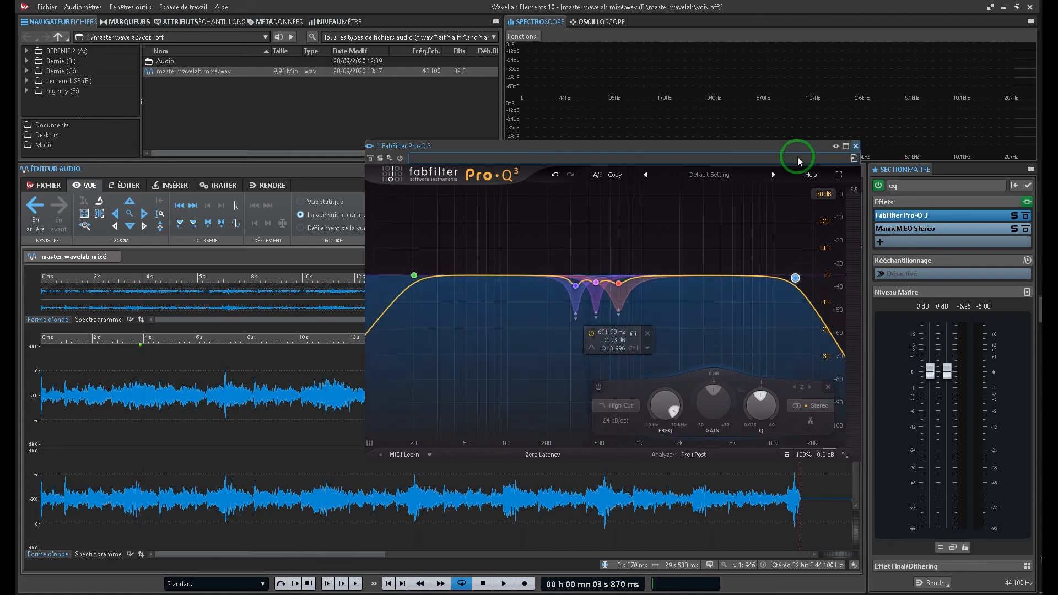
left_click(857, 146)
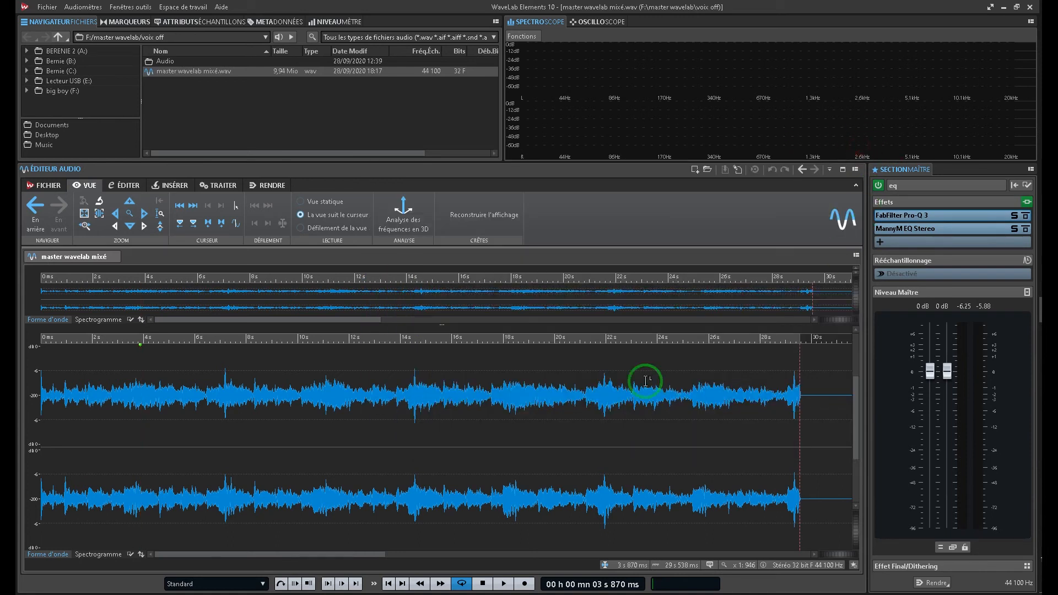
Play the track from the start, comparing the sound with the Master Section bypassed and enabled, and stop playback.
left_click(389, 583)
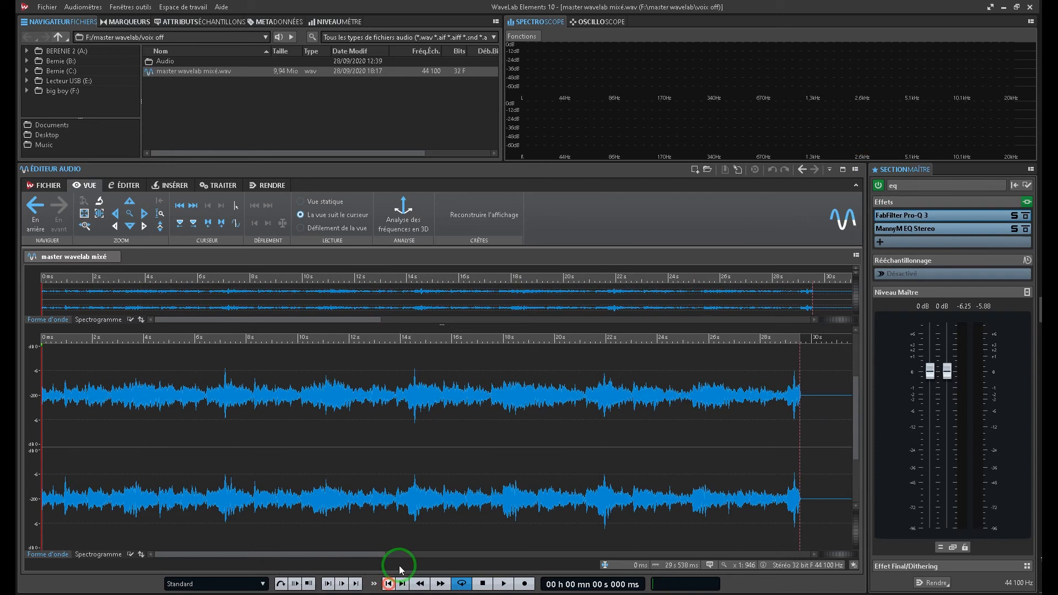
left_click(878, 186)
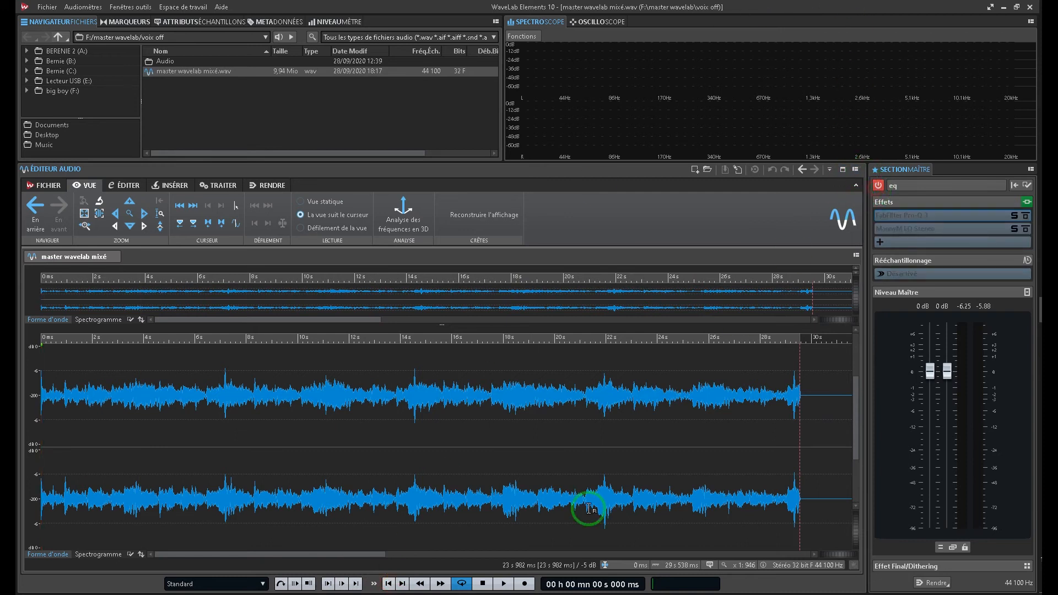
left_click(503, 584)
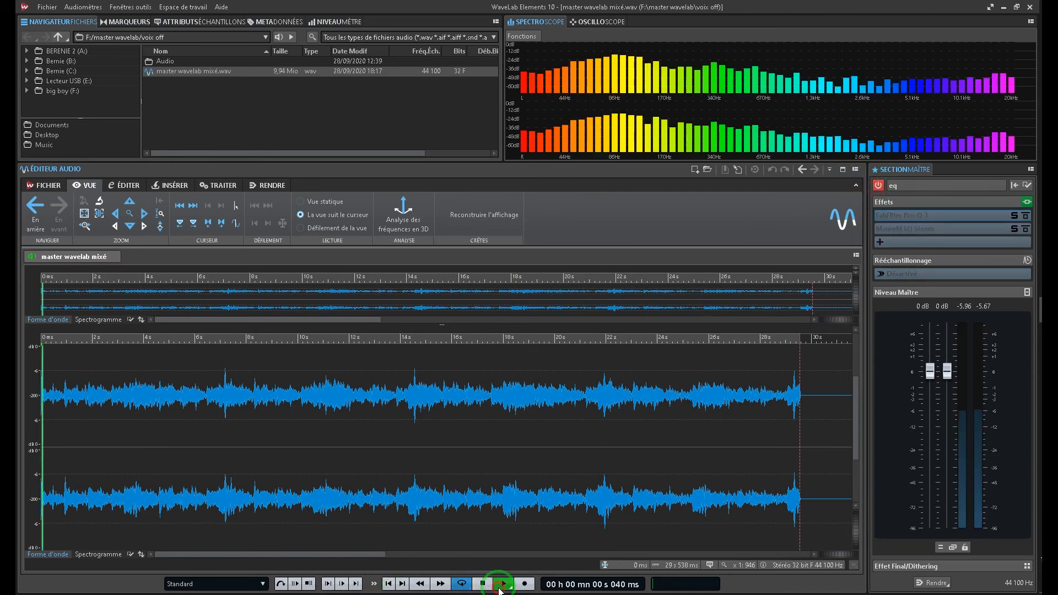
left_click(880, 188)
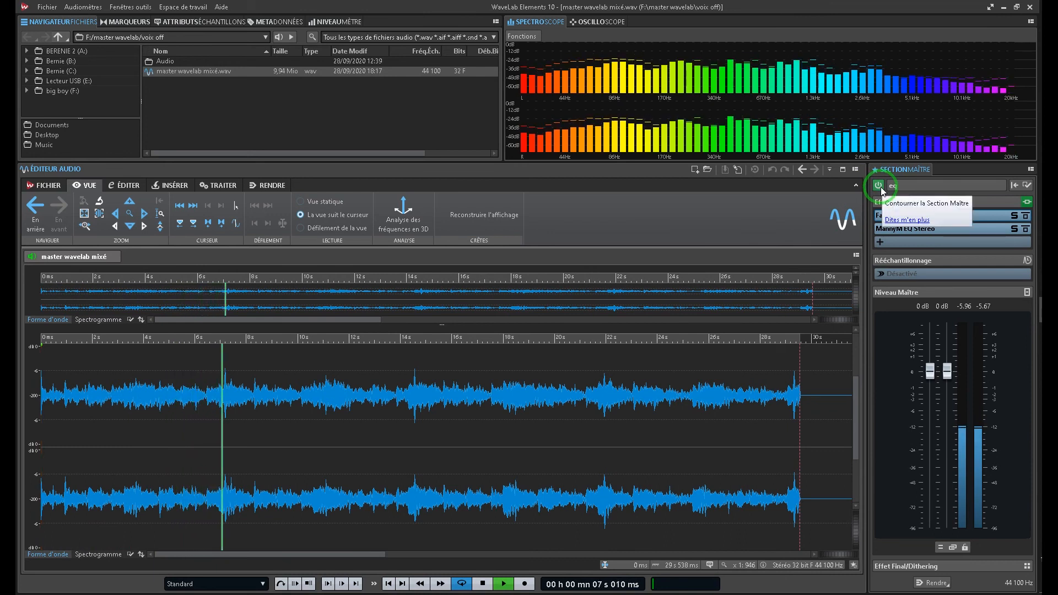
left_click(880, 187)
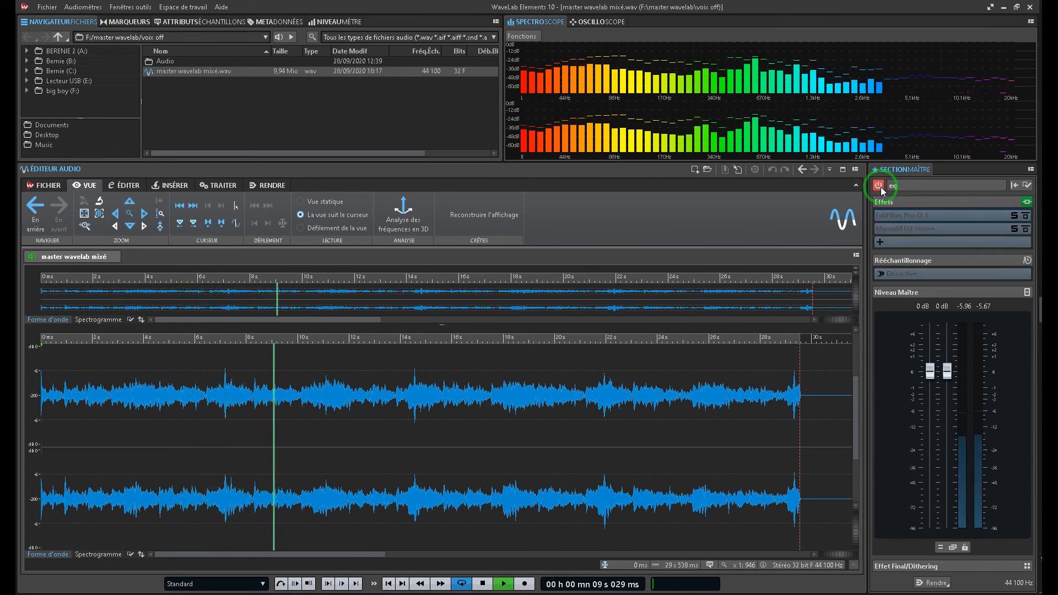
left_click(881, 188)
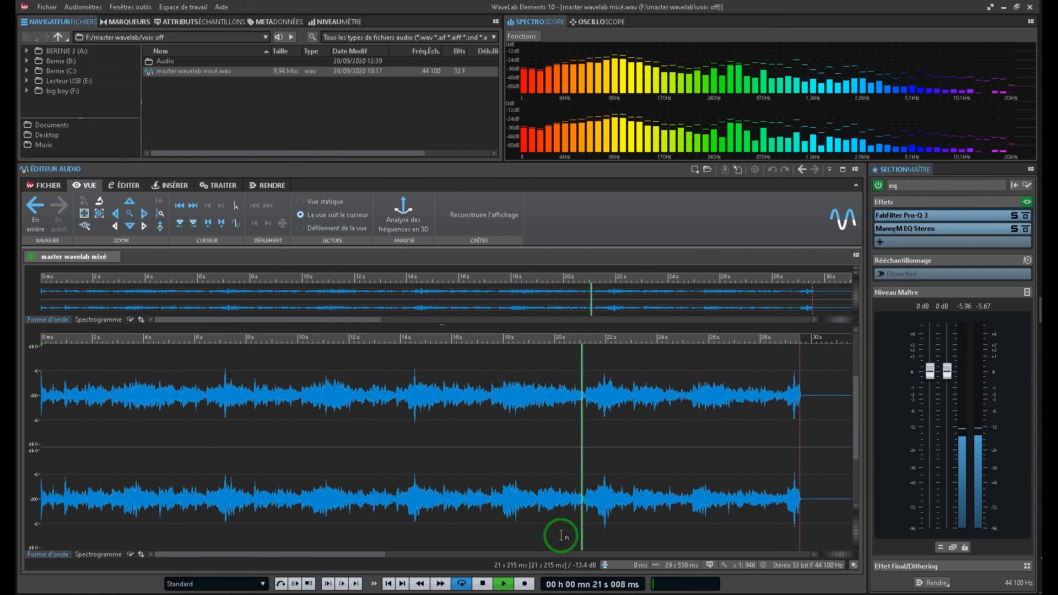
left_click(483, 586)
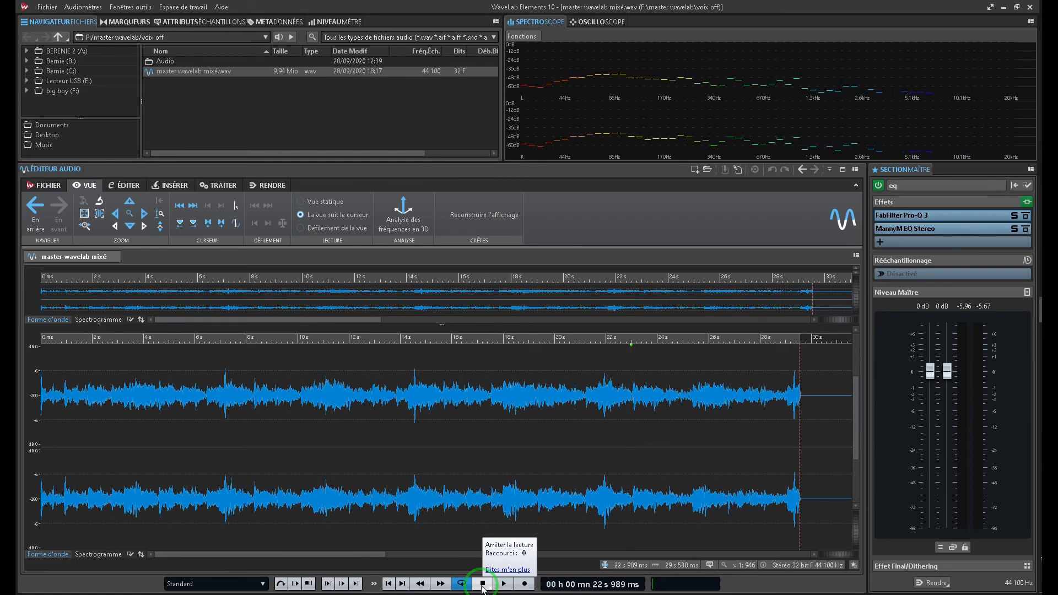
left_click(482, 585)
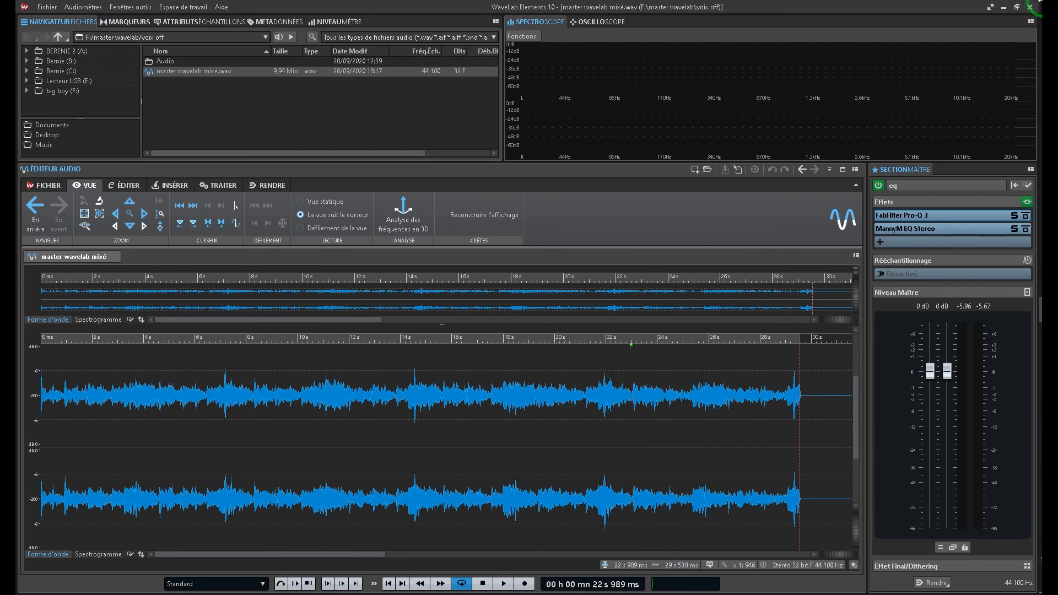
Quit WaveLab Elements and confirm the exit.
left_click(1030, 7)
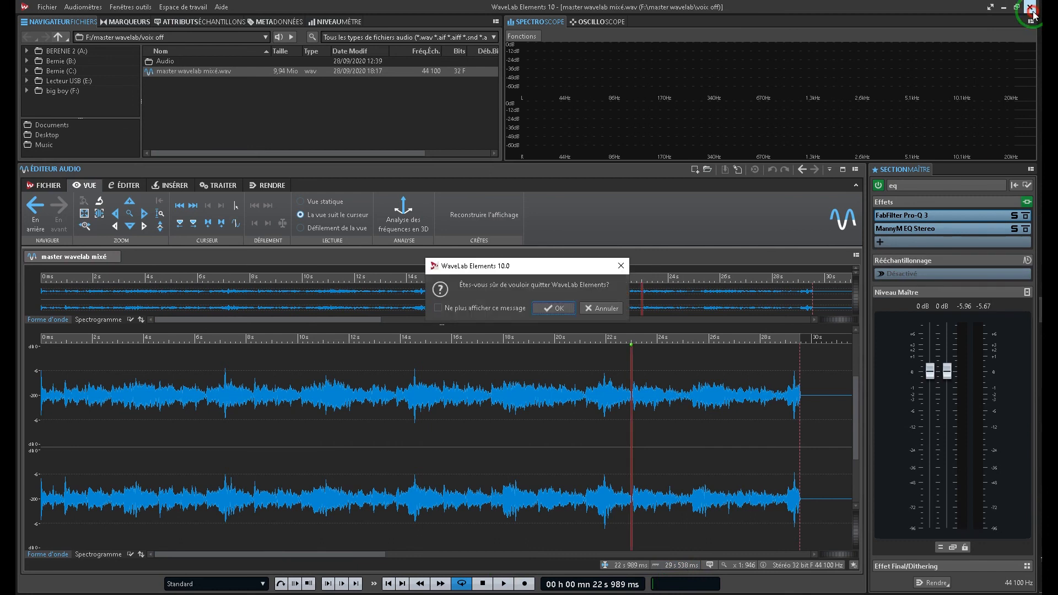
left_click(542, 307)
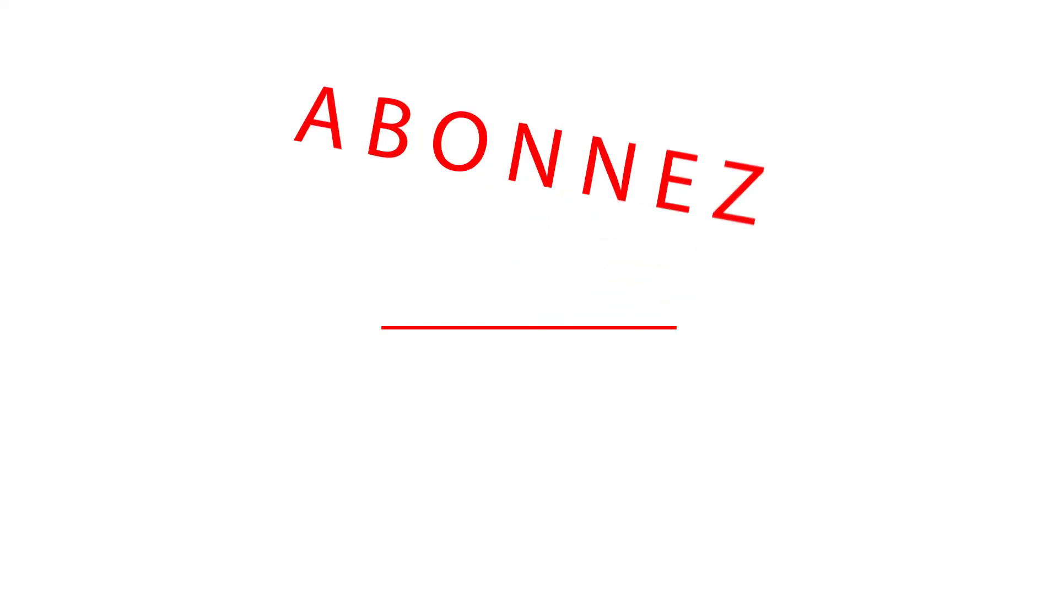